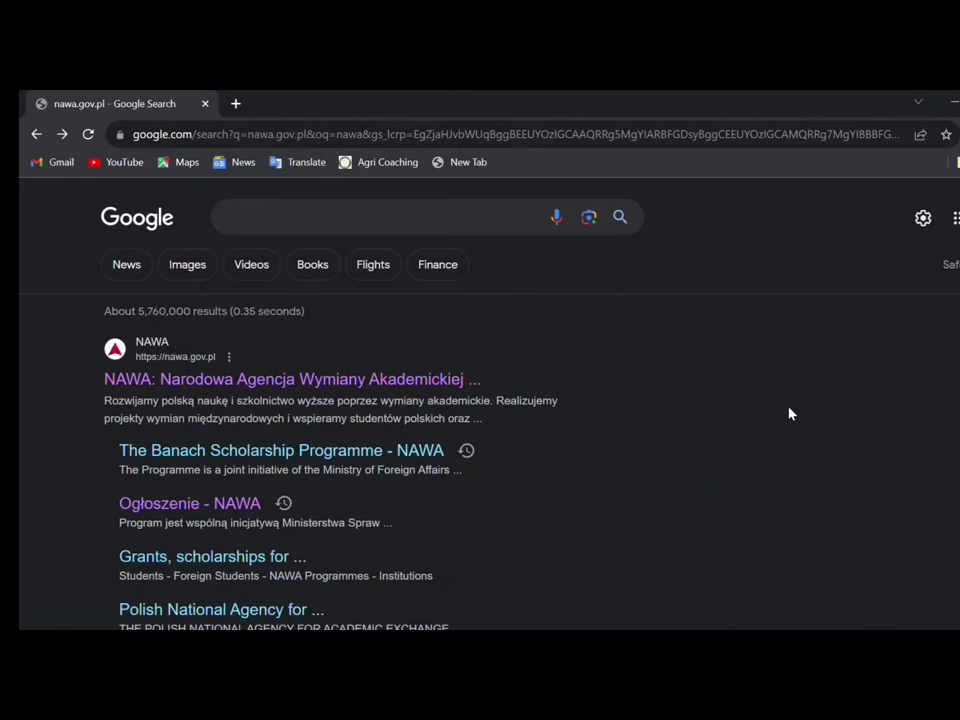
Step: Search Google for nawa.gov.pl and open the NAWA website from the results
click(416, 225)
key(Down)
key(Return)
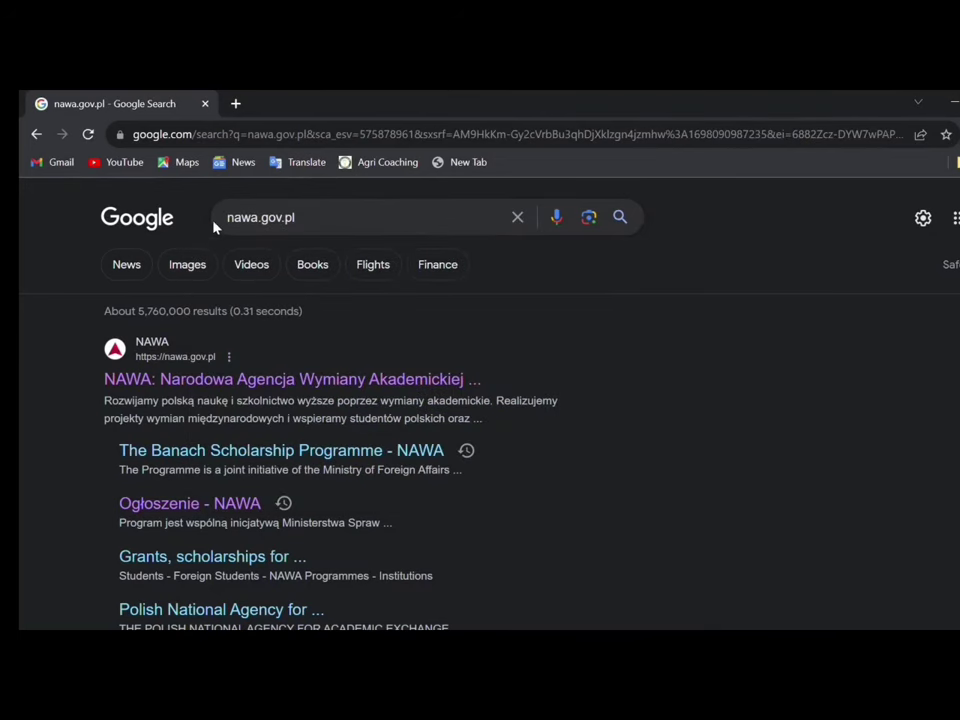
click(224, 379)
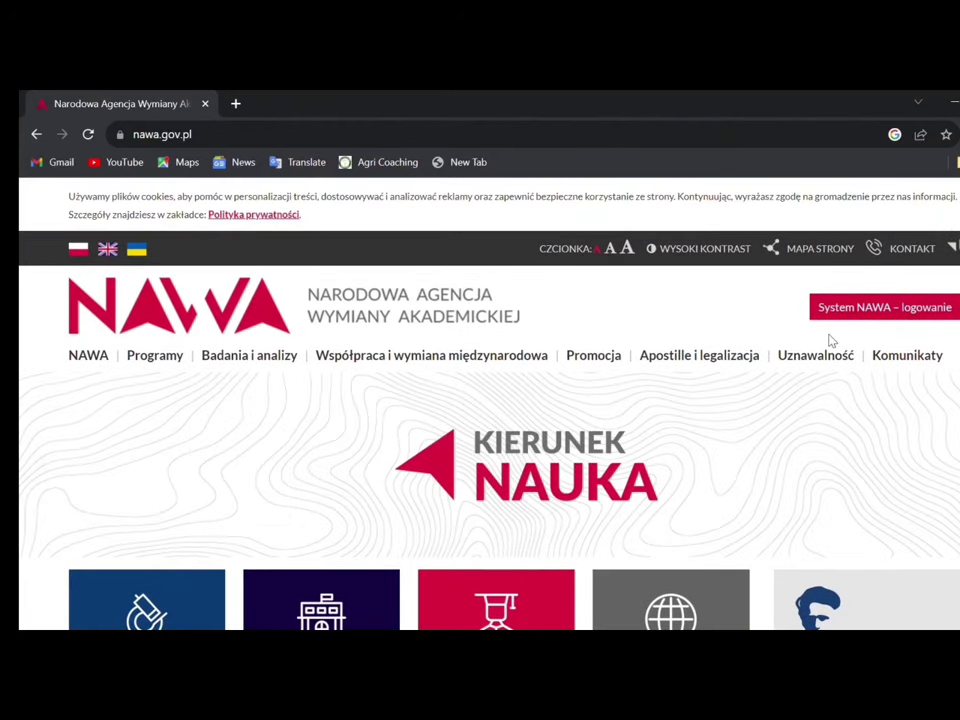
Step: Open the Students section of the English version of the NAWA website
mouse_move(727, 358)
scroll(791, 324, down, 4)
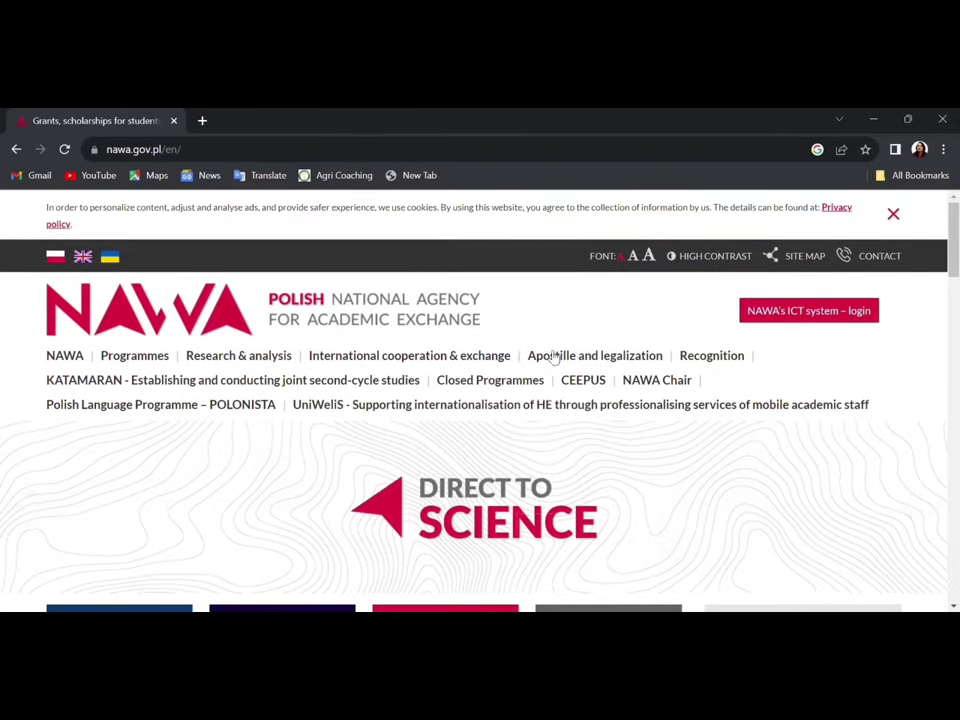
scroll(344, 517, down, 1)
scroll(344, 517, down, 3)
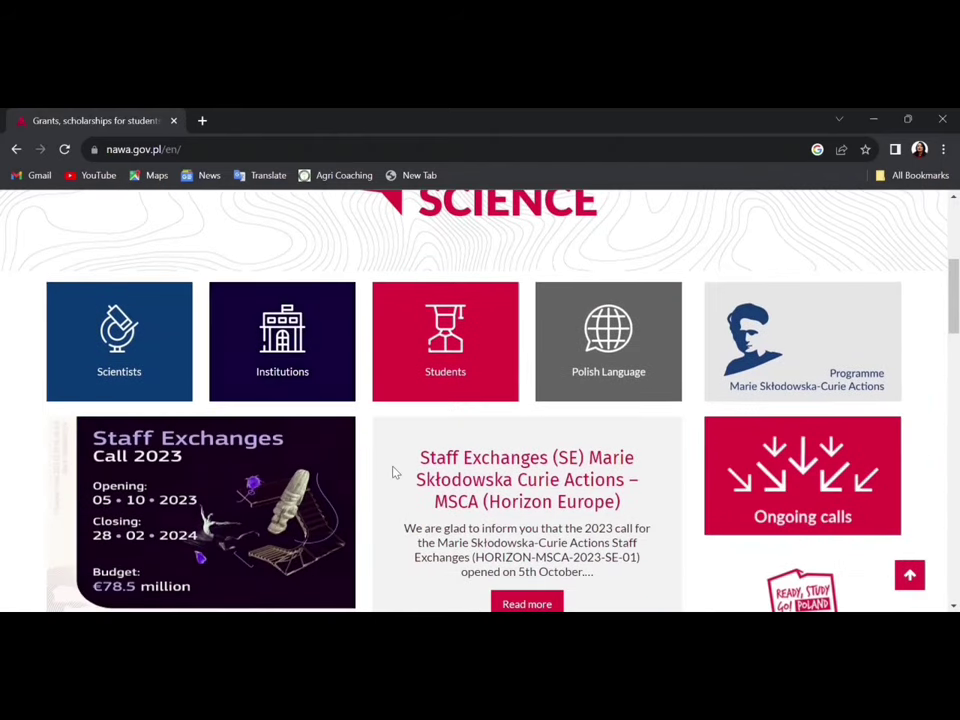
click(450, 372)
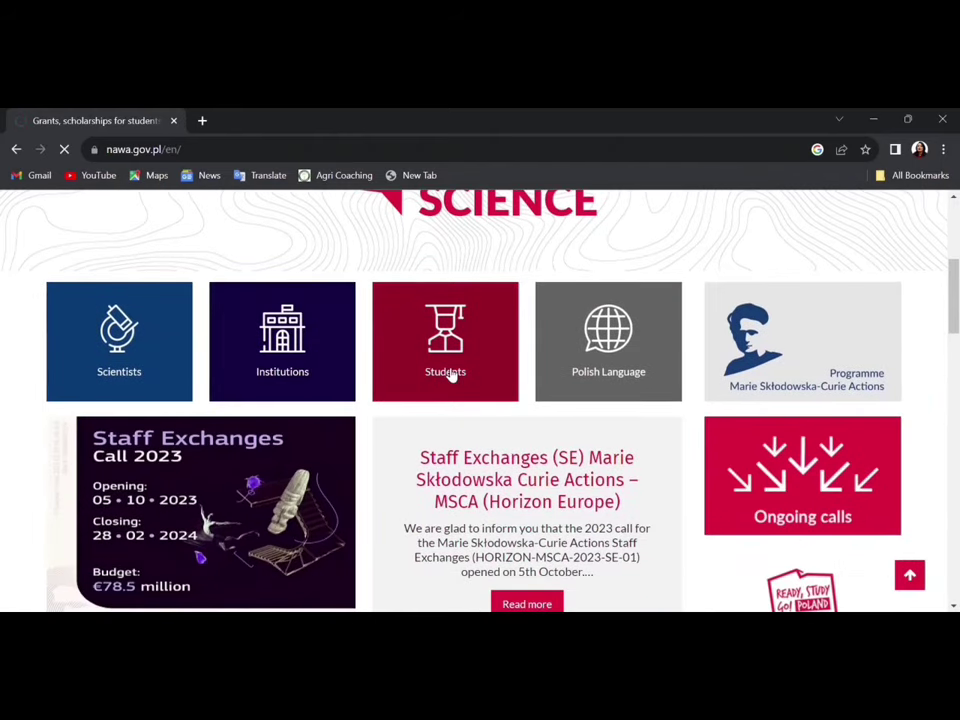
Step: Open the Foreign Students page from the Students section
scroll(205, 478, down, 1)
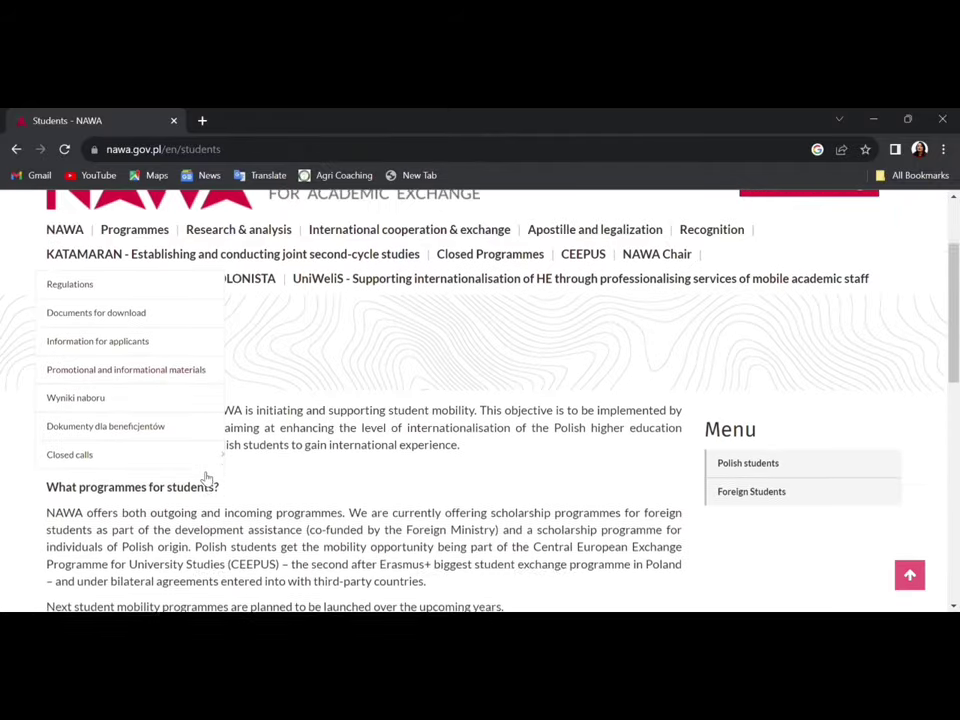
scroll(205, 478, down, 7)
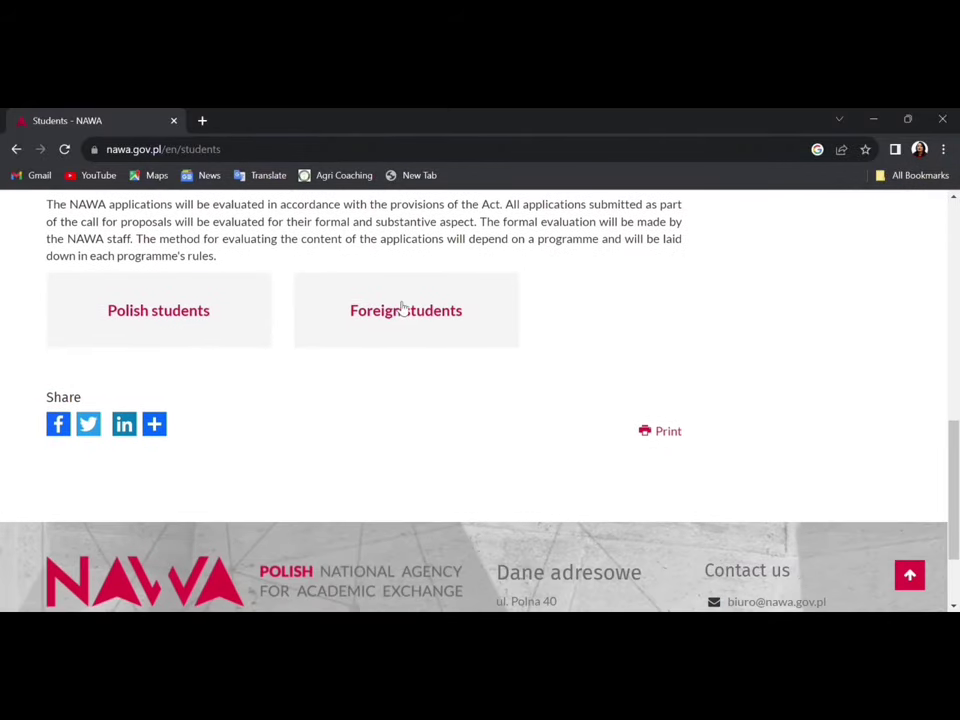
click(403, 308)
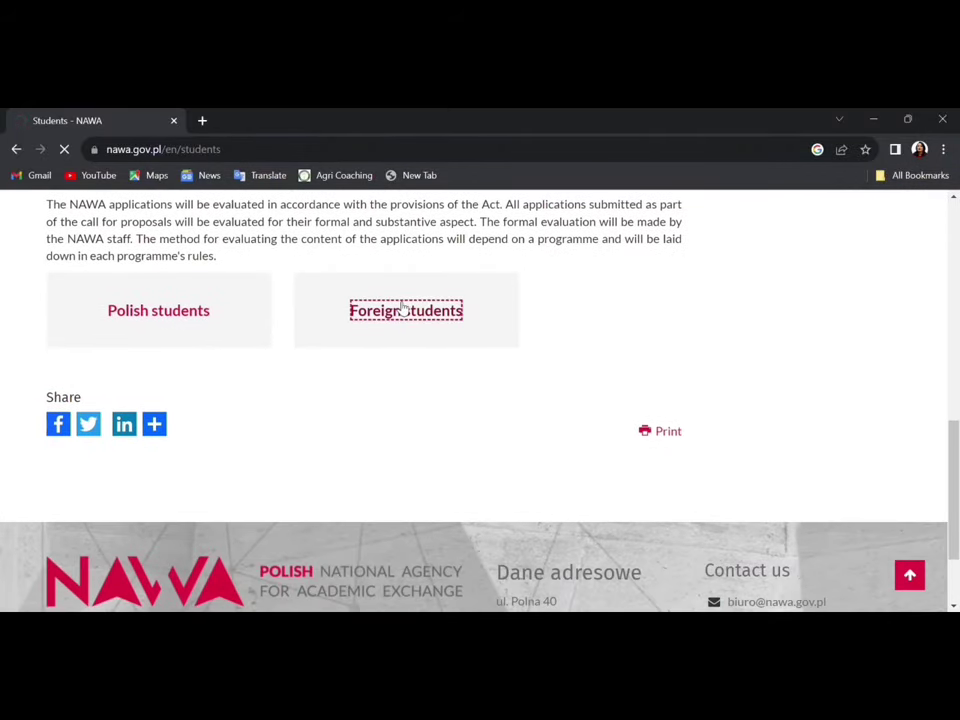
Step: Open The Banach Scholarship Programme page from the programmes offered to foreign students
scroll(400, 308, down, 3)
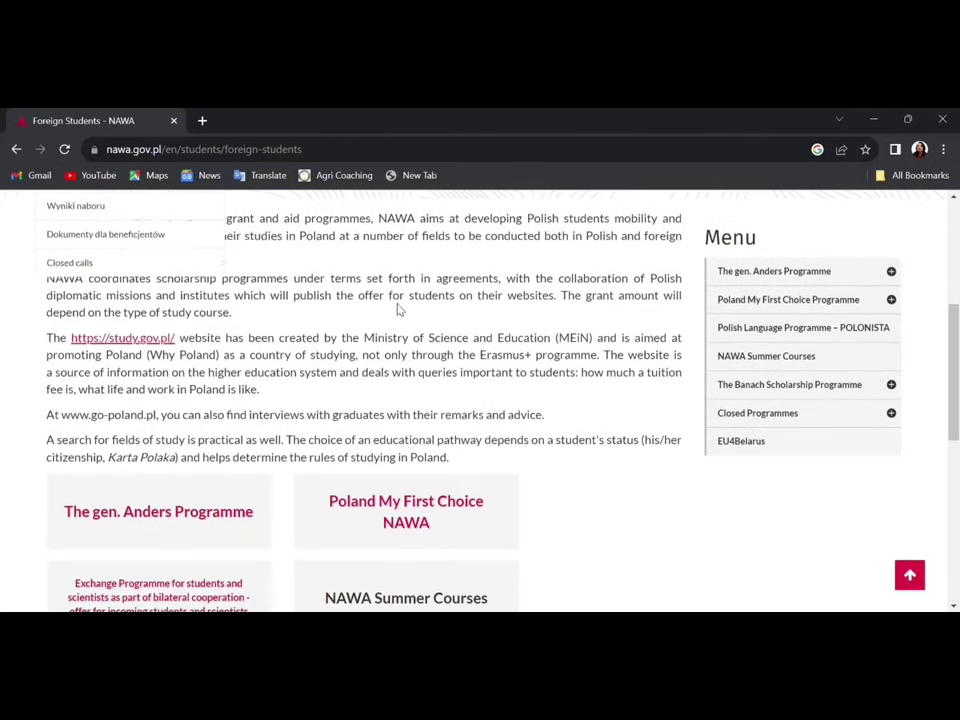
scroll(400, 311, down, 2)
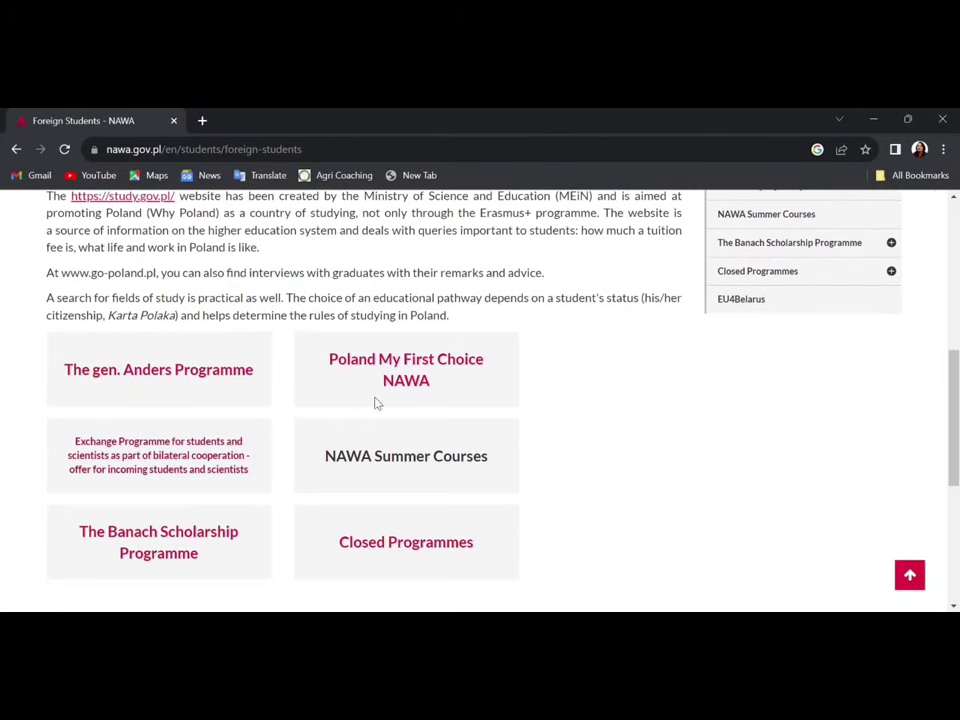
scroll(369, 388, down, 1)
click(133, 451)
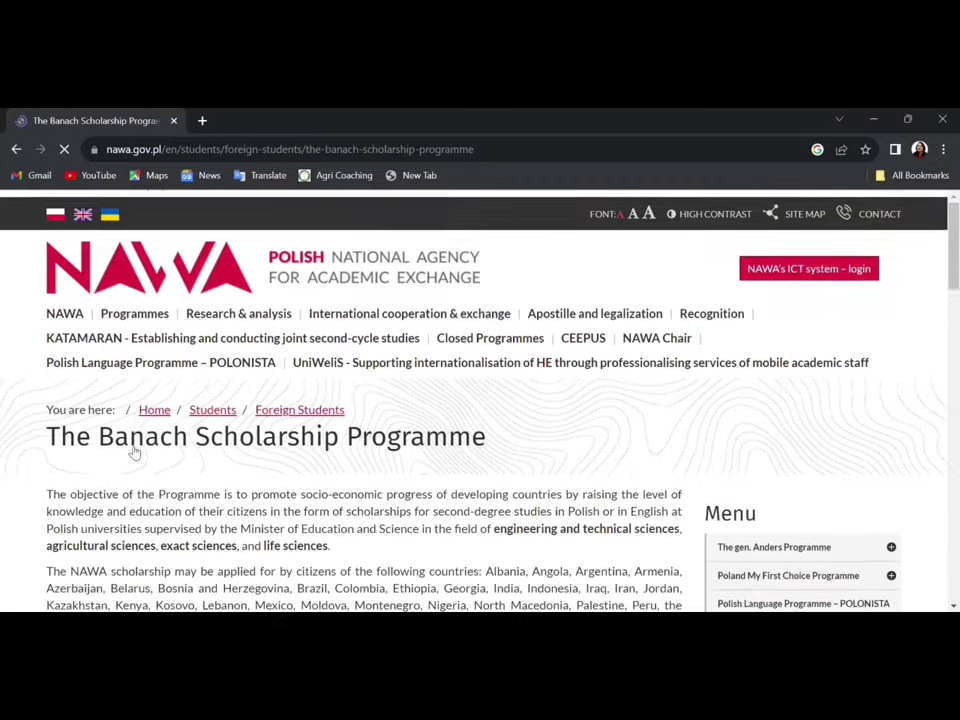
Step: Open the Call for proposals page of the Banach Scholarship Programme
scroll(133, 451, down, 3)
scroll(133, 451, down, 10)
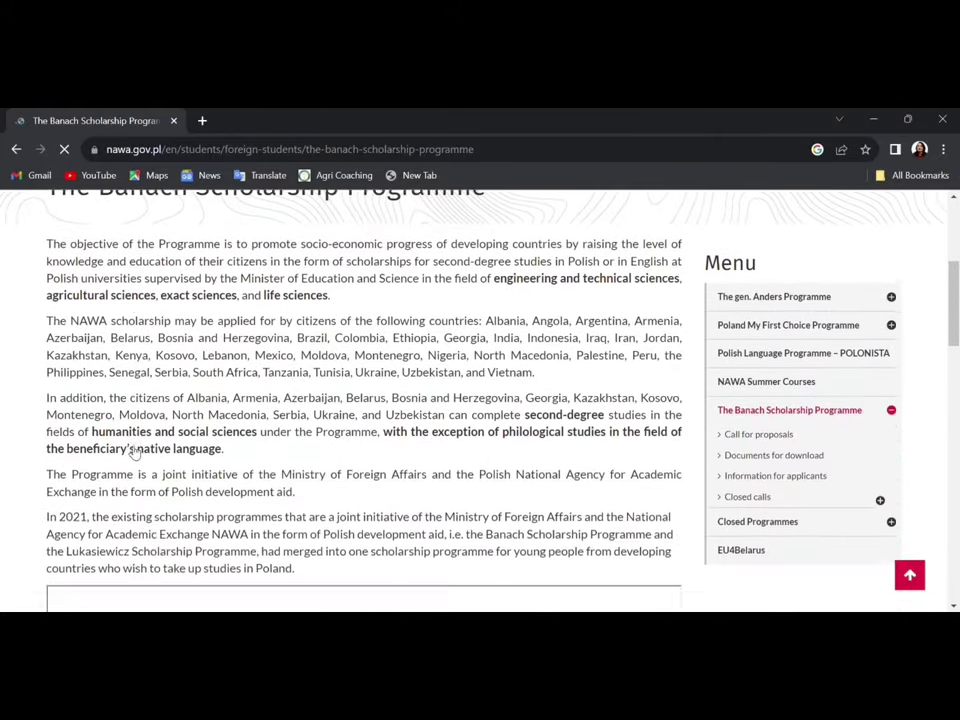
scroll(135, 453, down, 5)
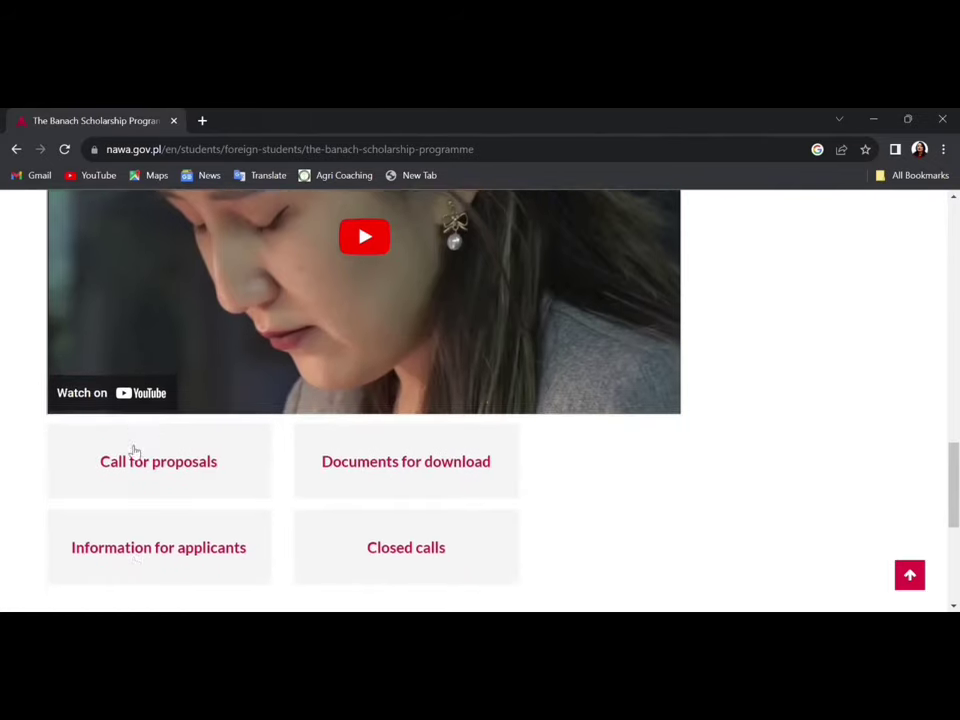
click(181, 340)
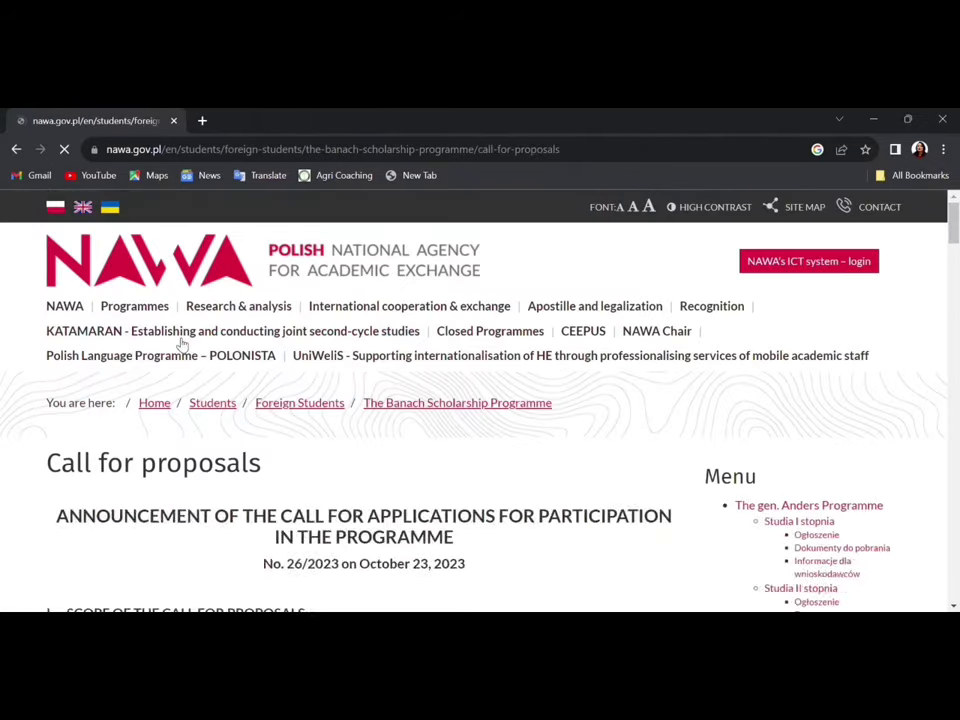
Step: Highlight the announcement date, the submission deadline with its application limit, and the early-closing notice in the call for proposals
scroll(181, 342, down, 2)
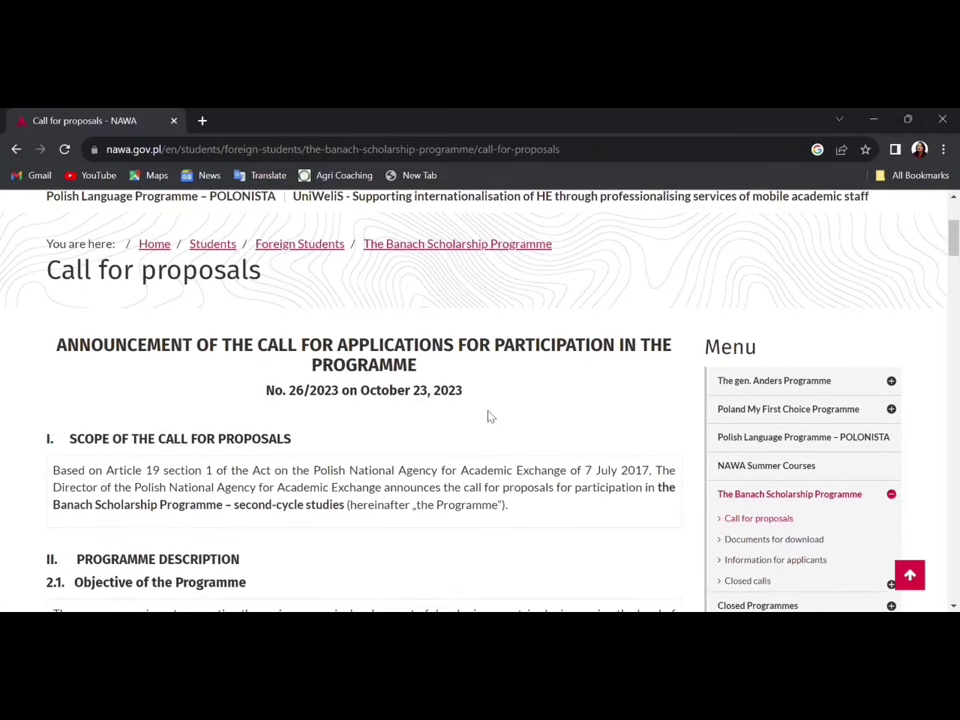
drag(47, 414, 362, 398)
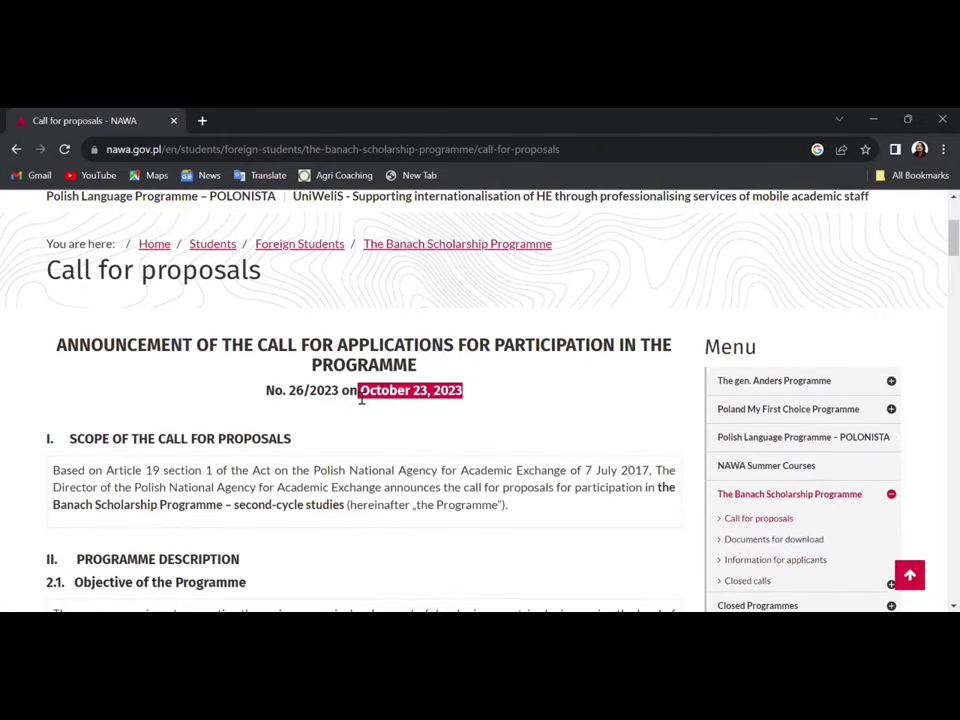
scroll(362, 398, down, 5)
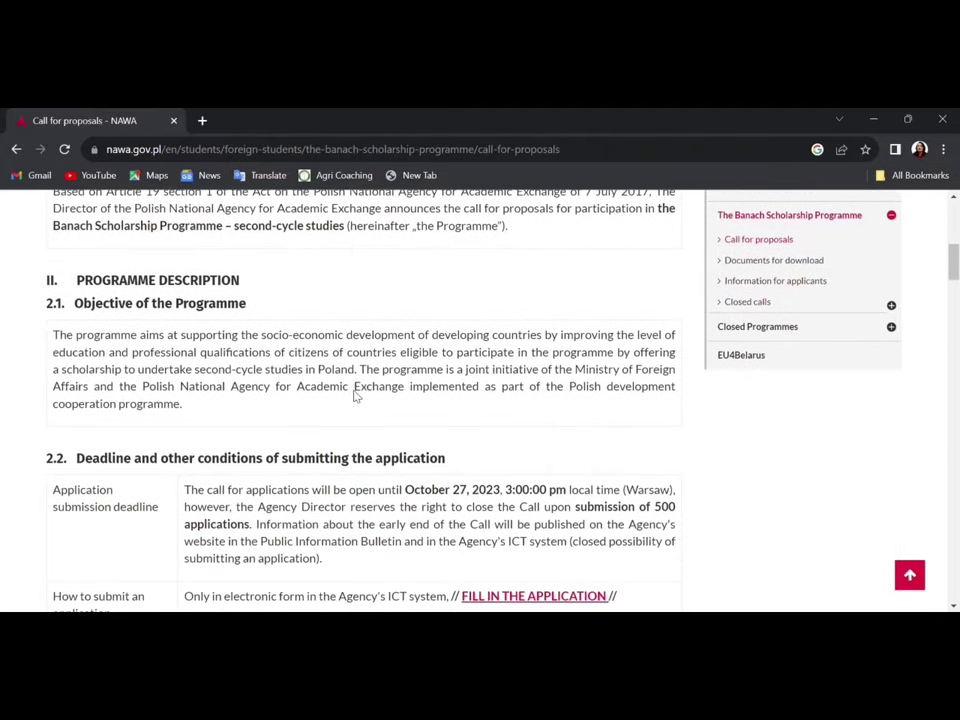
scroll(332, 502, down, 3)
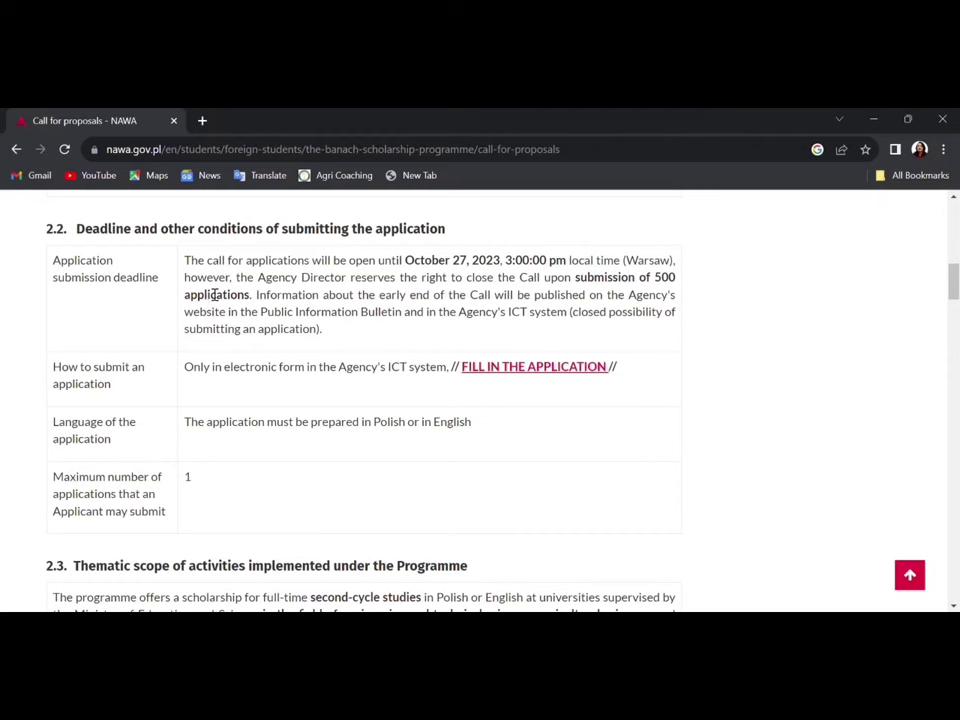
drag(405, 261, 674, 290)
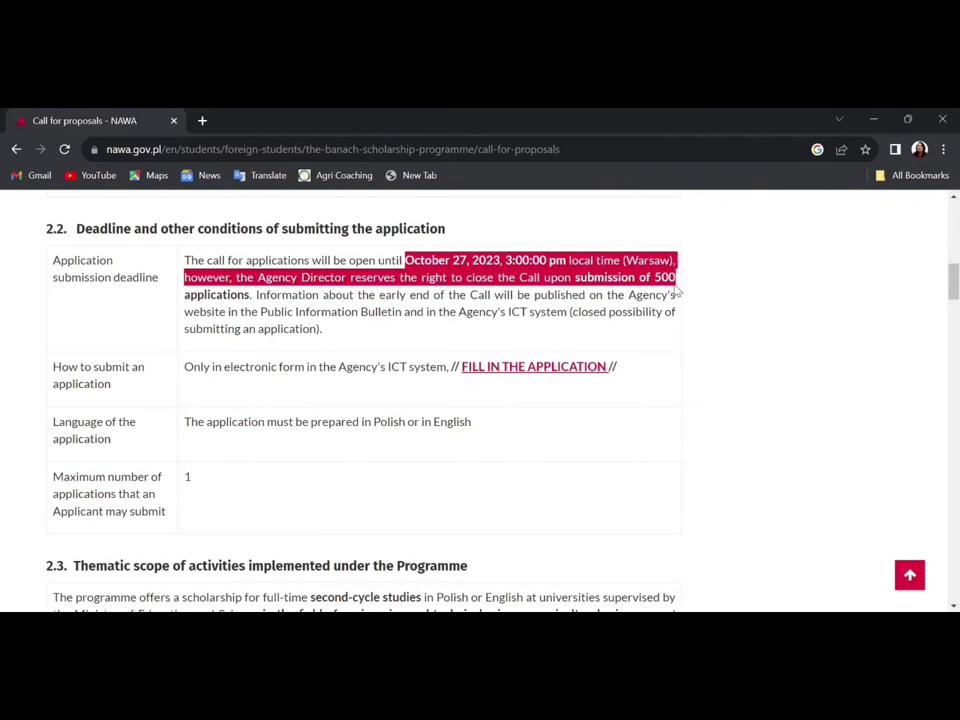
click(370, 324)
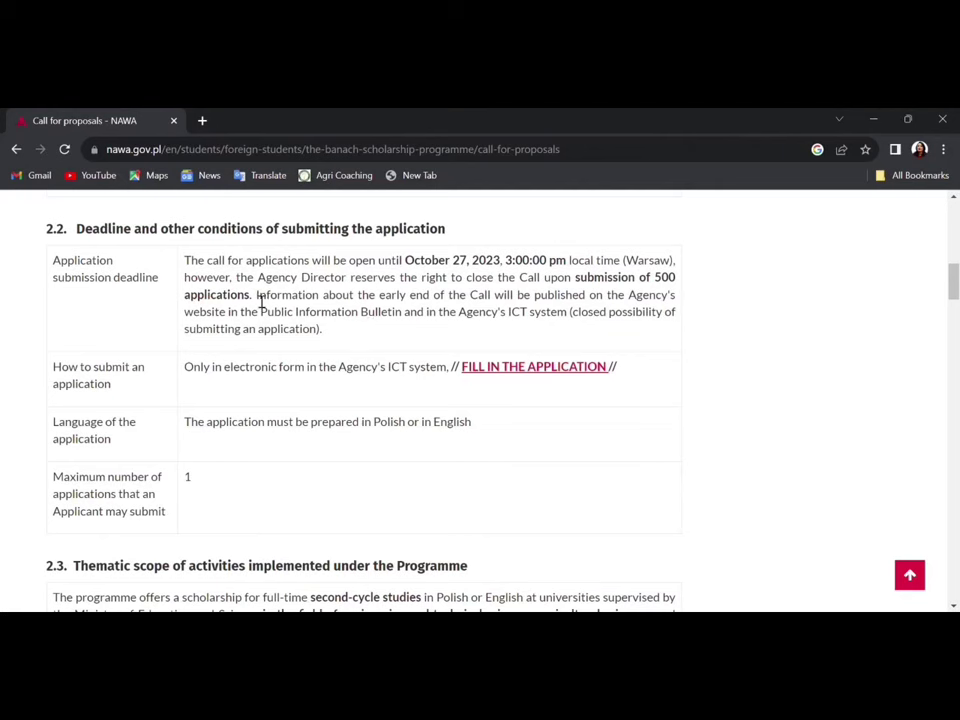
drag(256, 297, 520, 327)
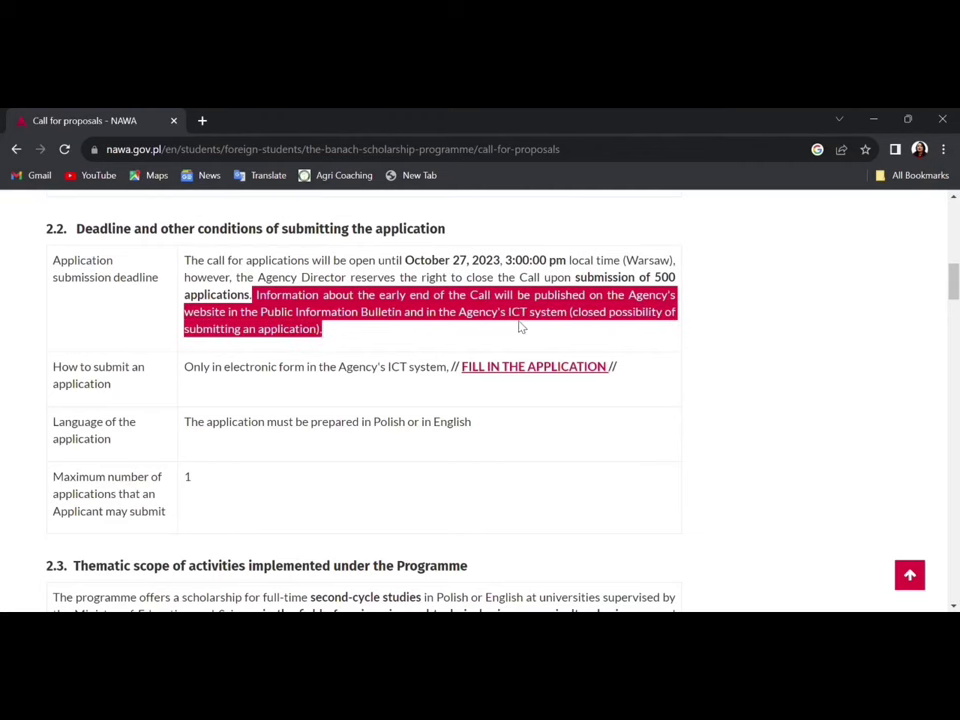
click(439, 350)
Step: Follow the call's link for filling in the application and start creating a new account in NAWA's ICT system
scroll(443, 352, down, 2)
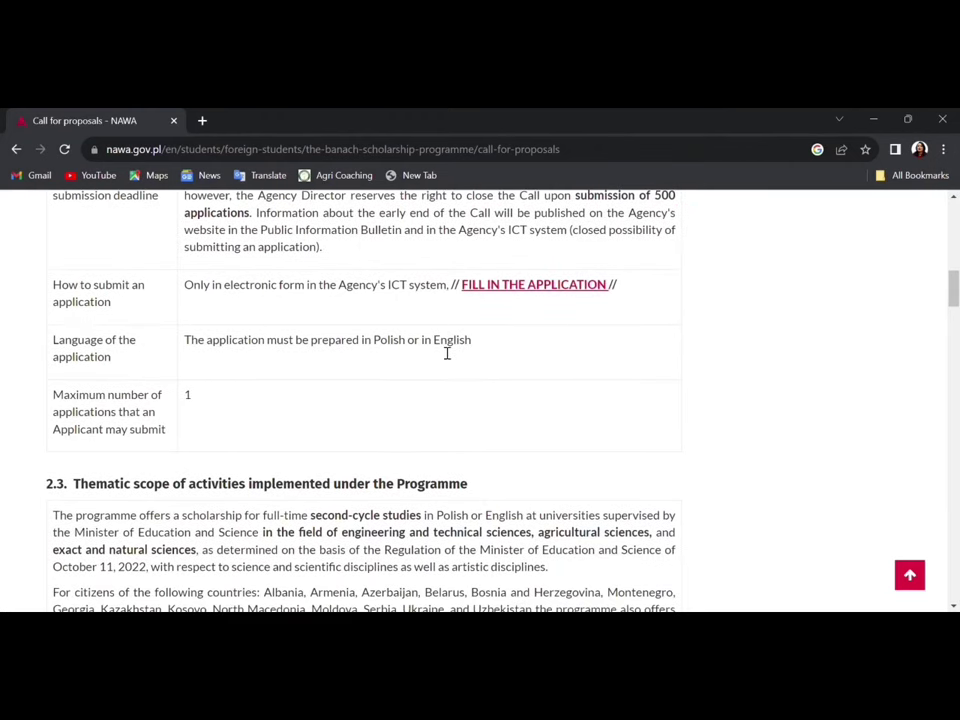
scroll(447, 352, down, 1)
scroll(439, 349, up, 2)
click(565, 322)
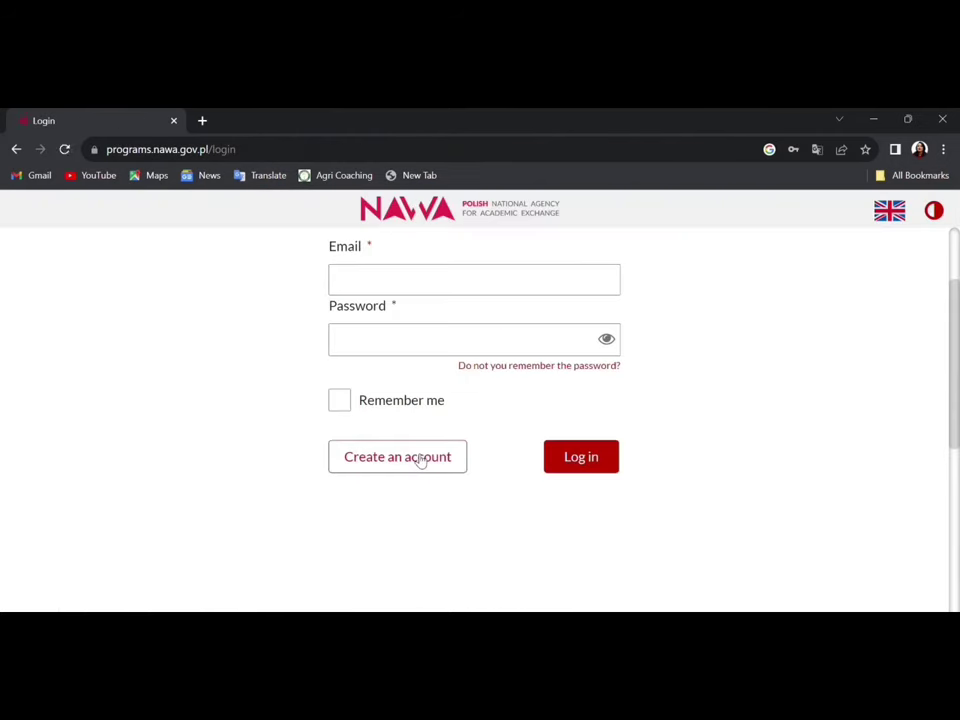
click(418, 458)
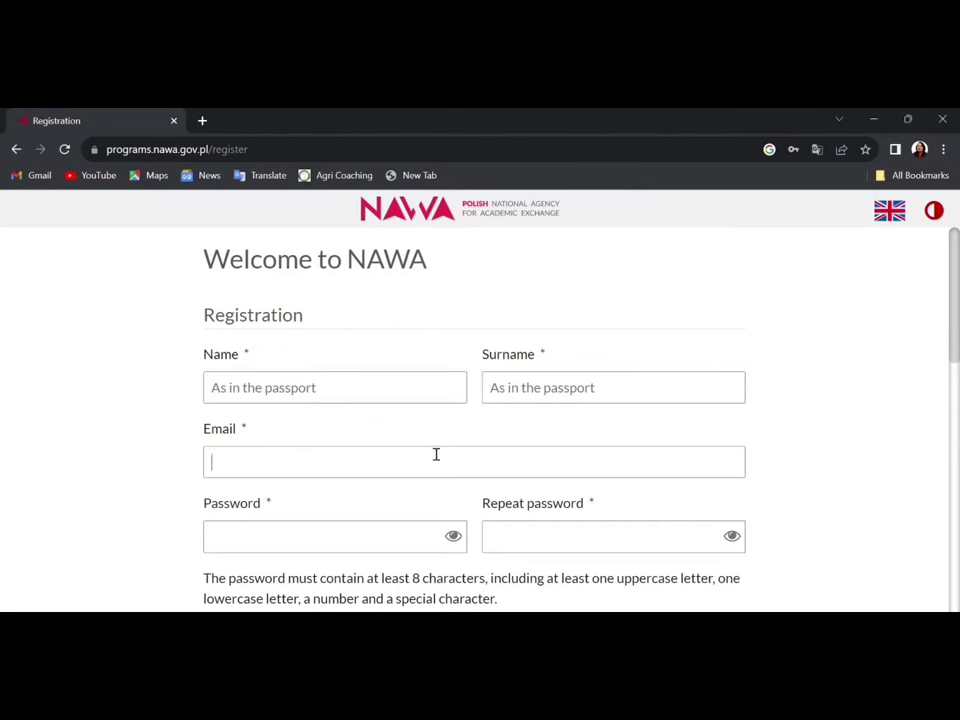
Step: Accept the regulations, information obligation and newsletter consents on the registration form, and review its name, email and password fields
scroll(436, 454, down, 1)
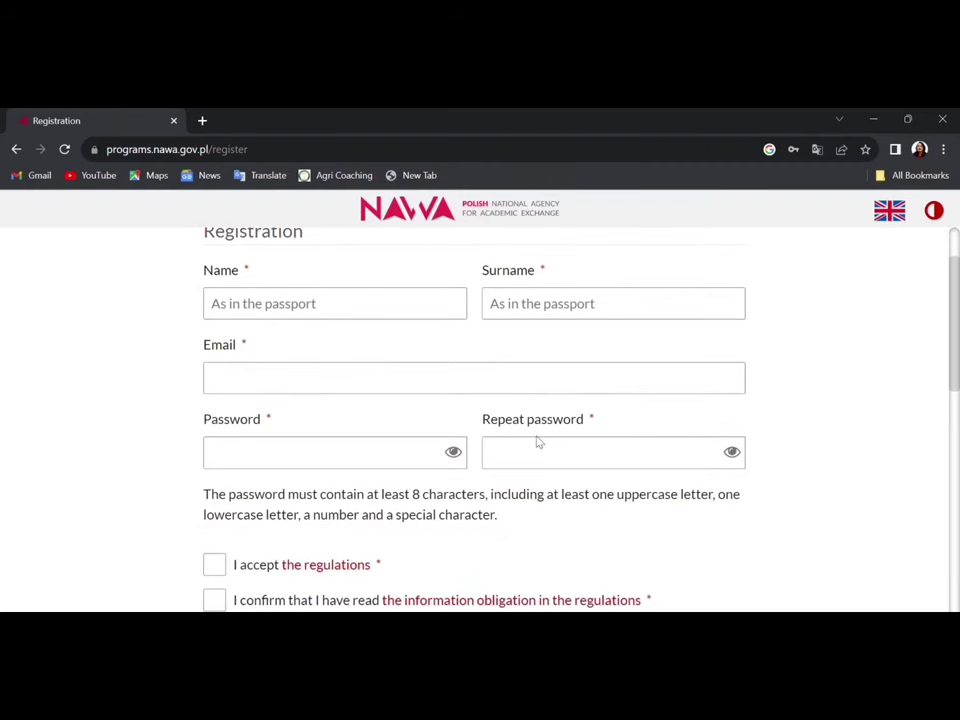
scroll(538, 442, down, 1)
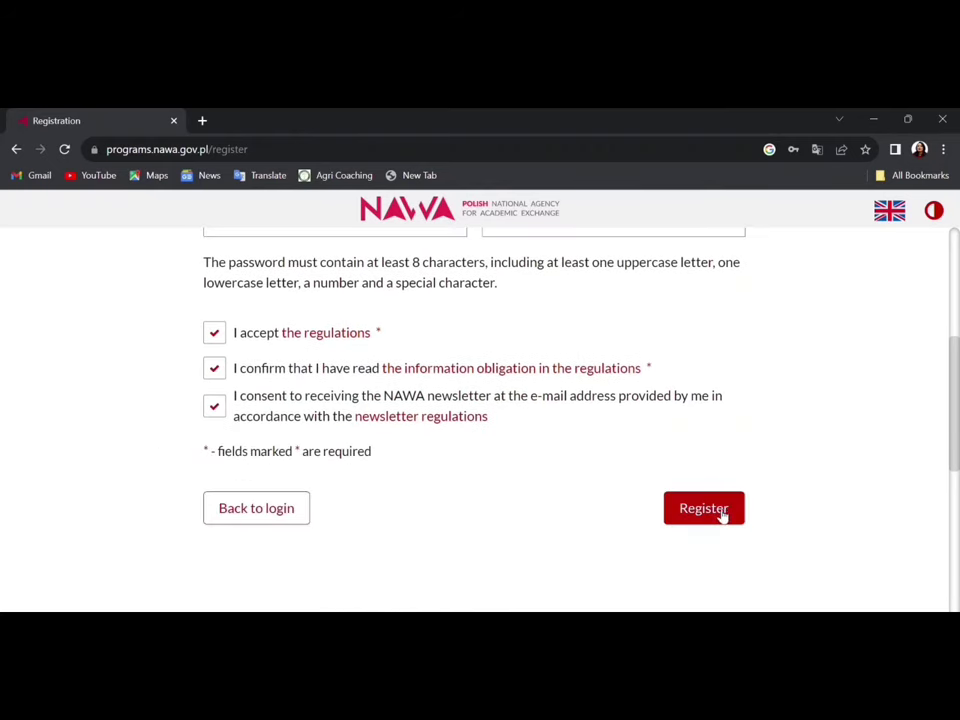
scroll(721, 515, up, 2)
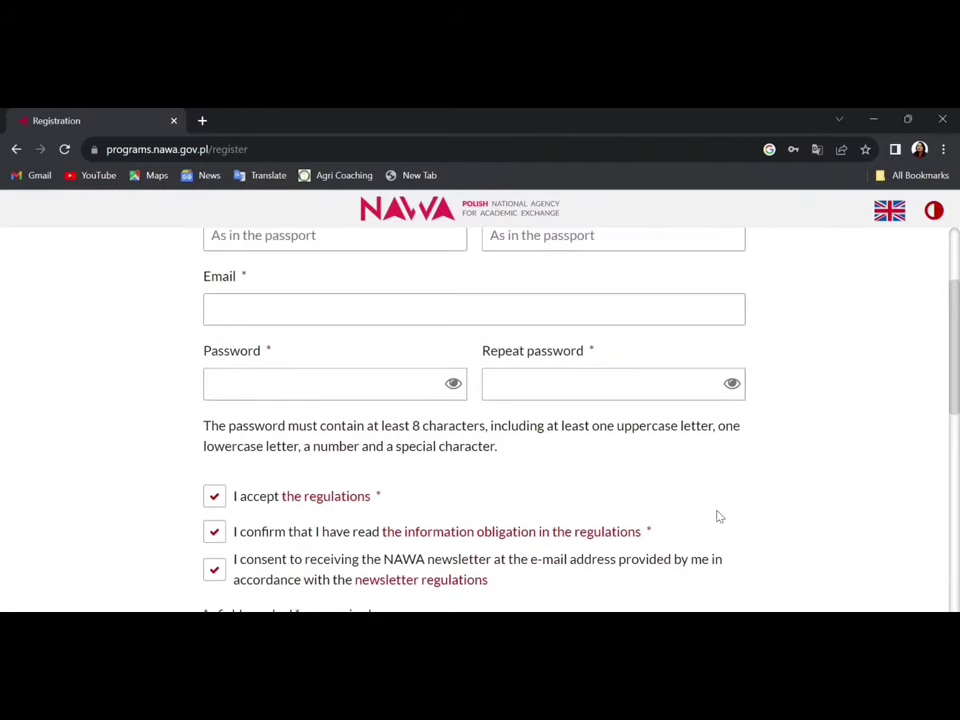
scroll(718, 515, up, 1)
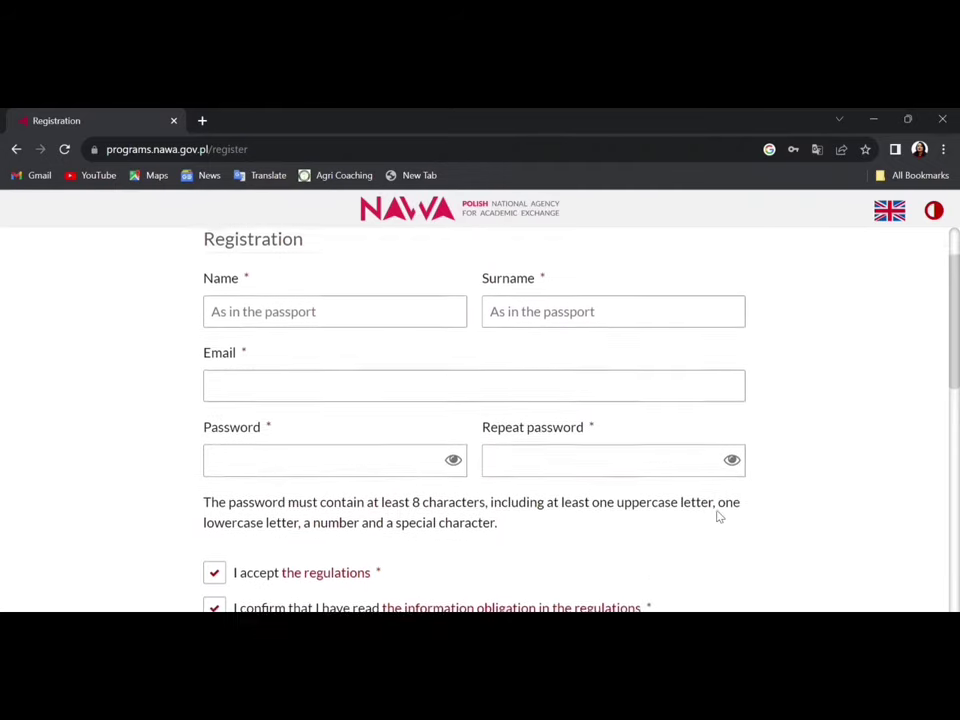
scroll(722, 517, down, 2)
scroll(720, 515, up, 3)
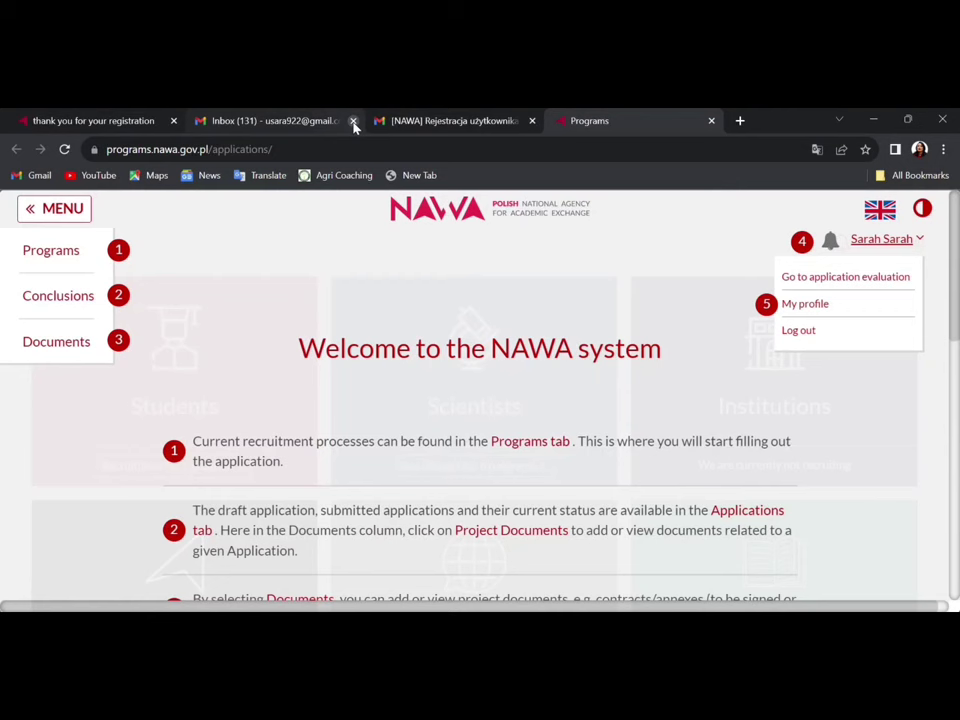
Step: Close the spare inbox tab and read through the welcome guide explaining the NAWA system's sections
click(353, 121)
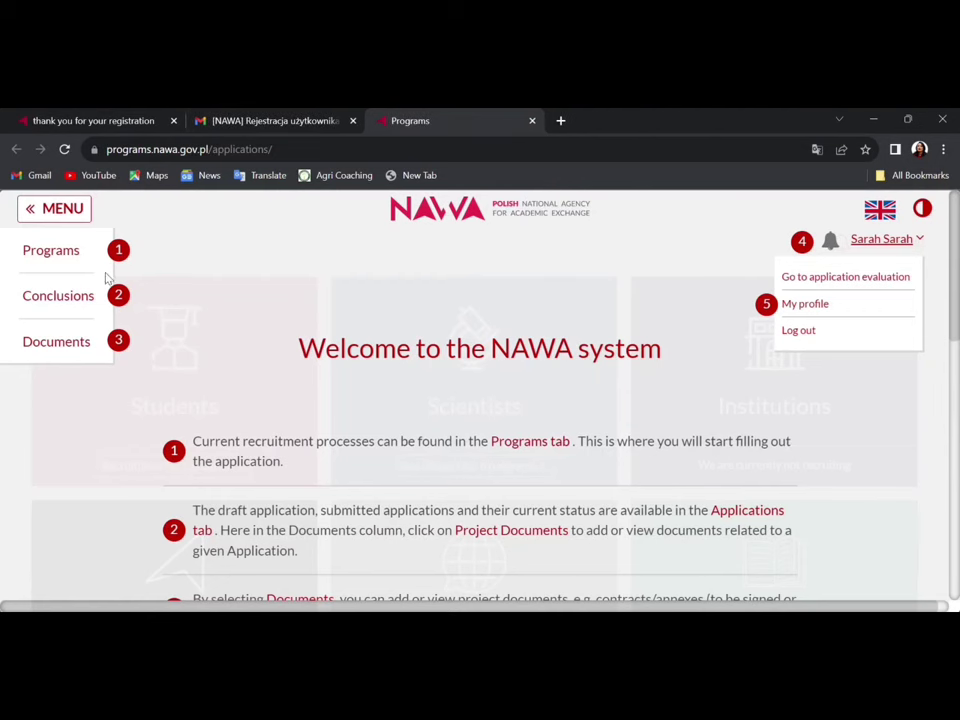
scroll(244, 467, down, 1)
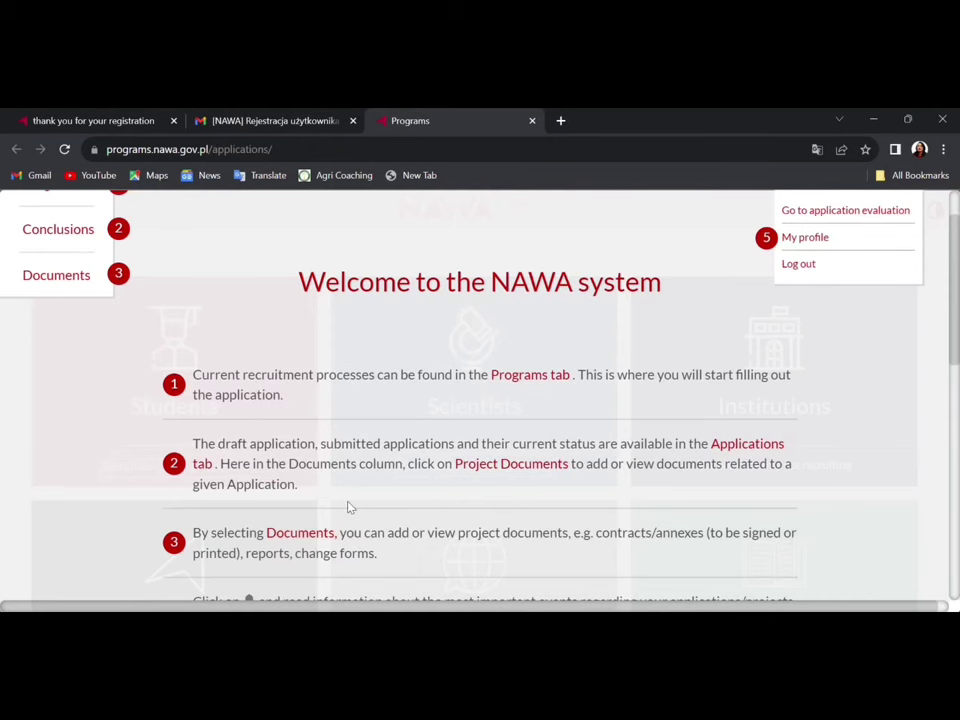
scroll(349, 506, down, 1)
scroll(349, 506, down, 1)
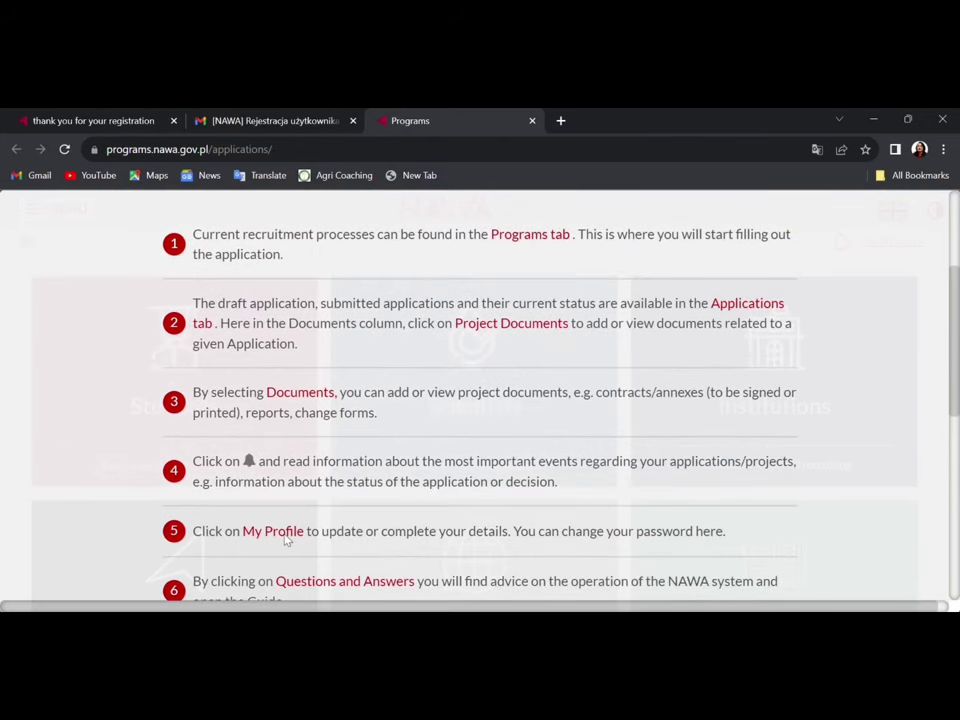
scroll(285, 536, down, 1)
scroll(287, 567, down, 4)
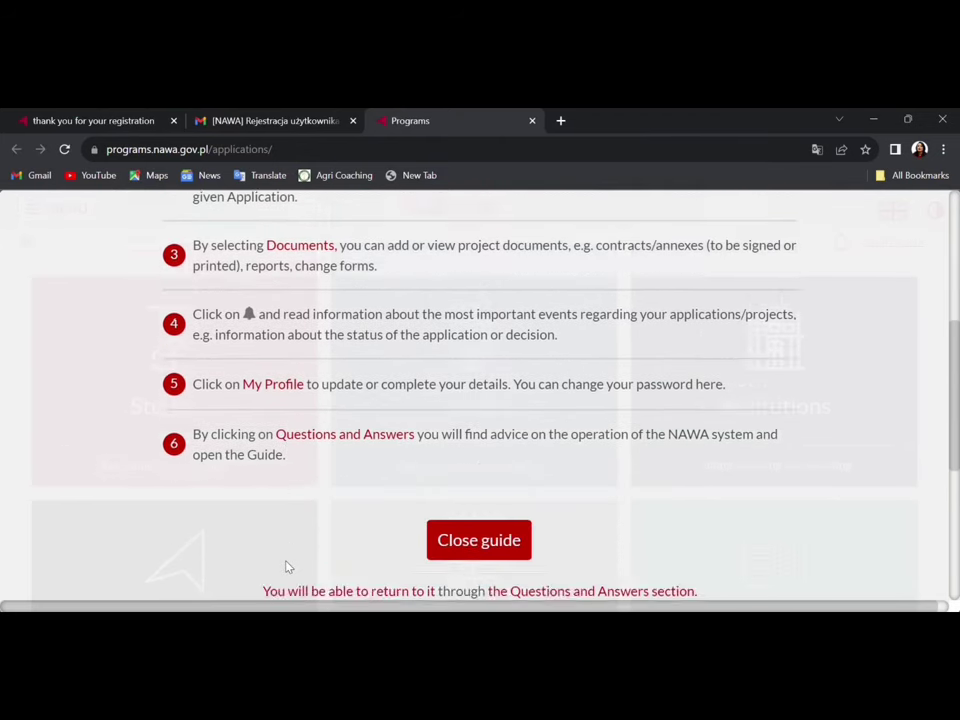
scroll(170, 532, up, 8)
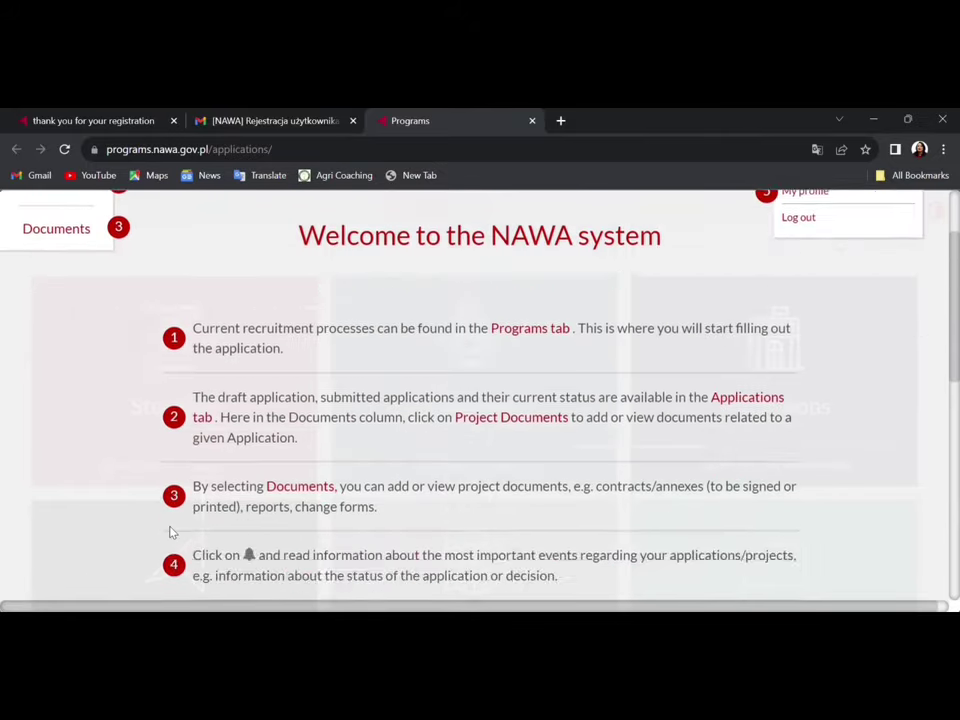
scroll(236, 474, down, 6)
click(484, 475)
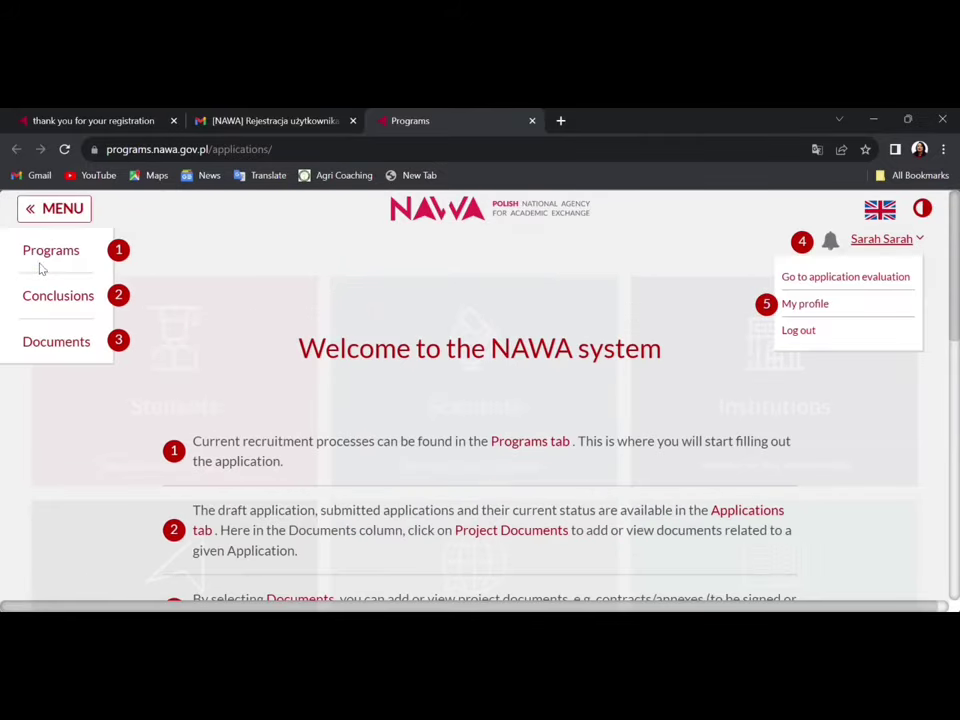
Step: Read the remaining points of the NAWA system welcome guide and dismiss it to reach the programme categories
double_click(45, 297)
triple_click(343, 450)
scroll(343, 426, down, 5)
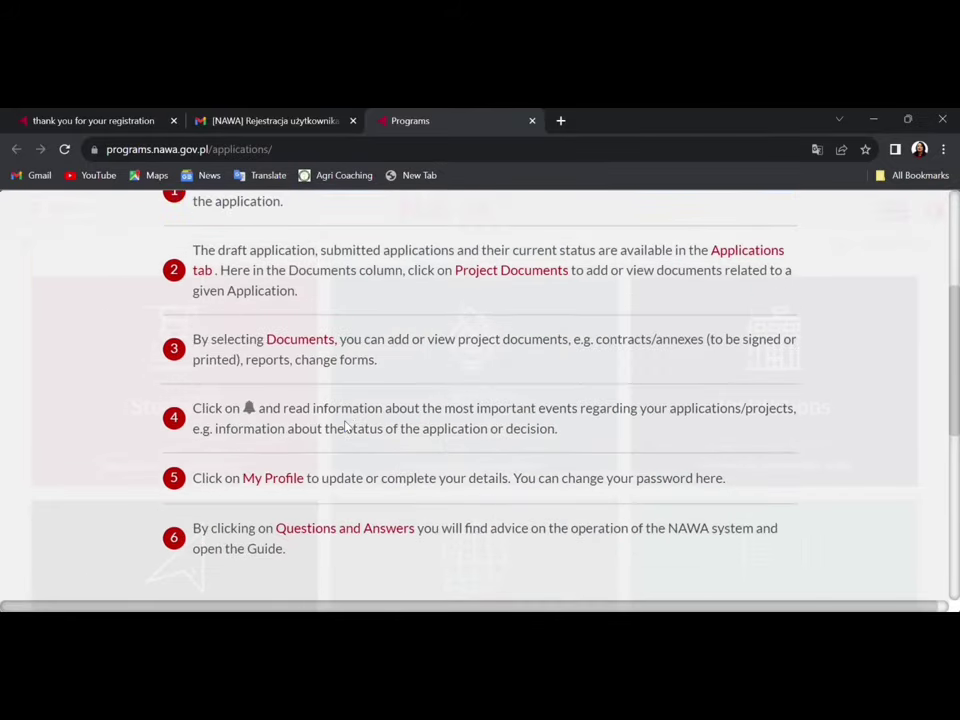
click(472, 383)
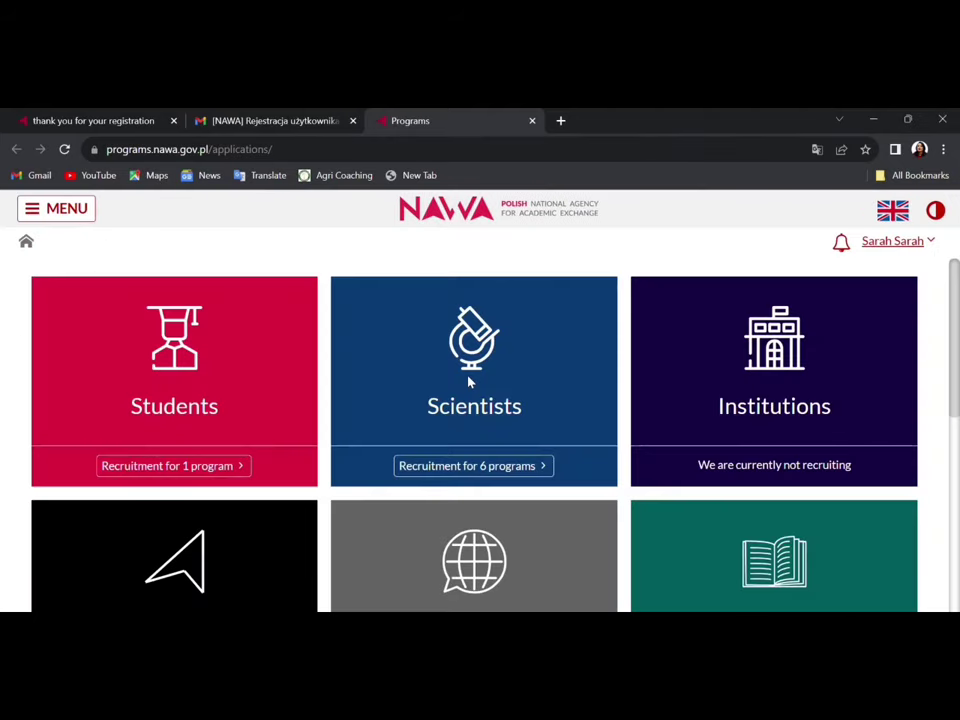
Step: Start a new application for the students' Stefan Banach second-cycle supplementary recruitment 2023 and open the citizenship choices
click(197, 461)
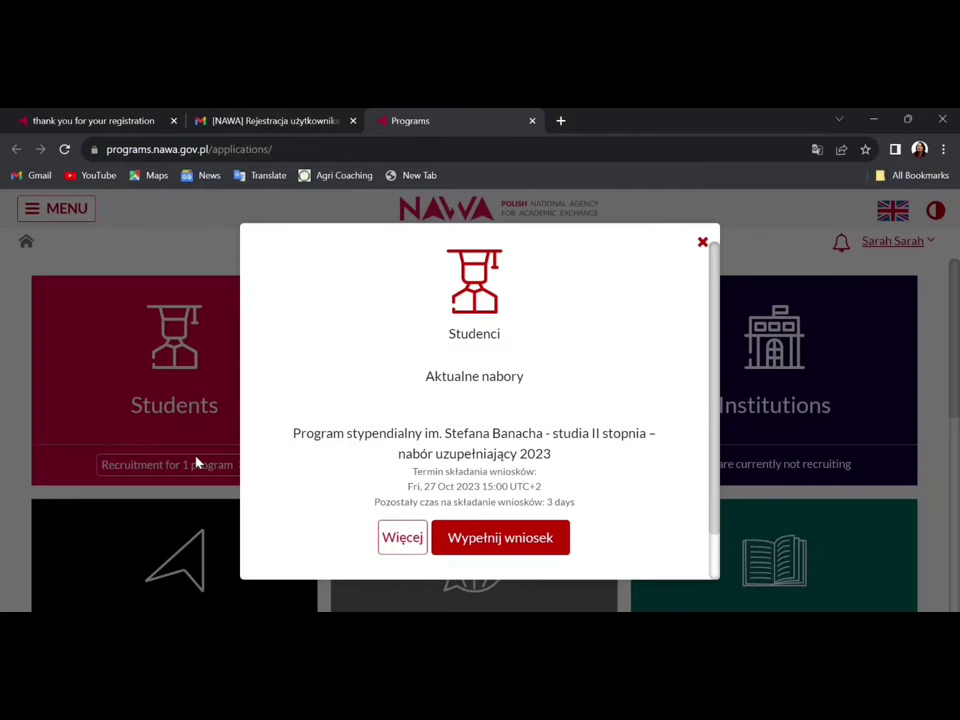
click(502, 548)
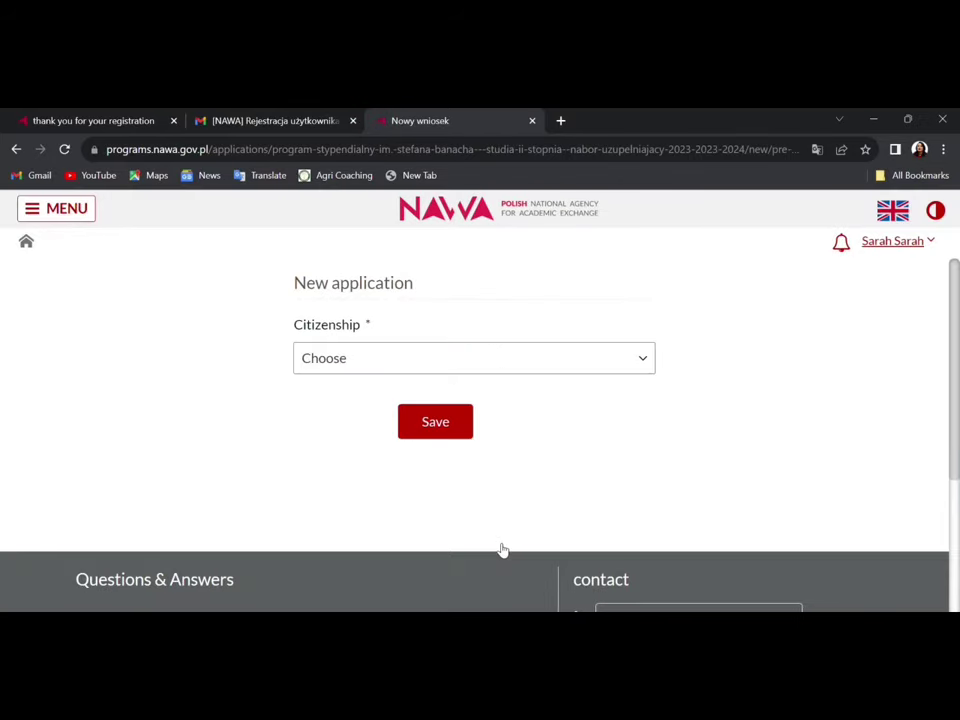
click(457, 357)
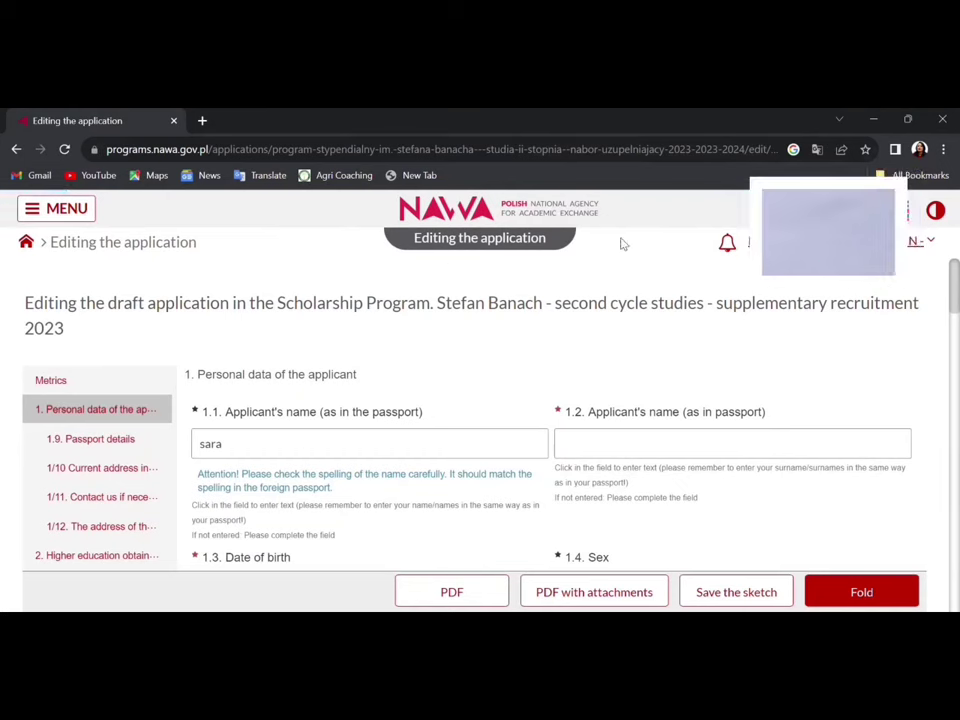
Step: Review the applicant's personal data fields, from passport names, birth date, sex and citizenship to place of birth and parents' names
scroll(677, 390, down, 2)
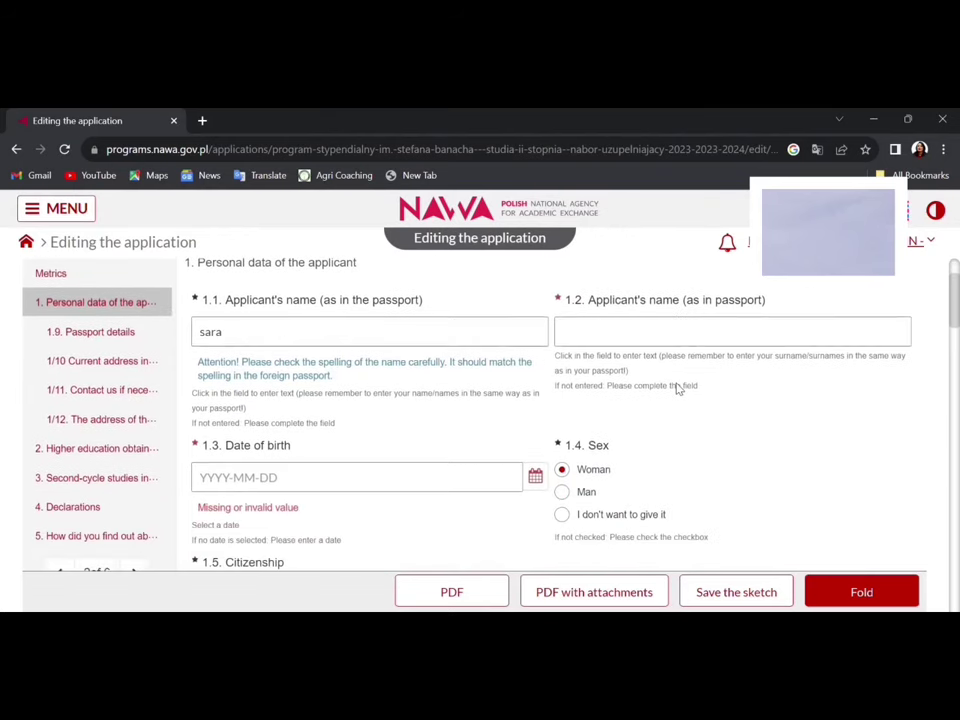
click(228, 327)
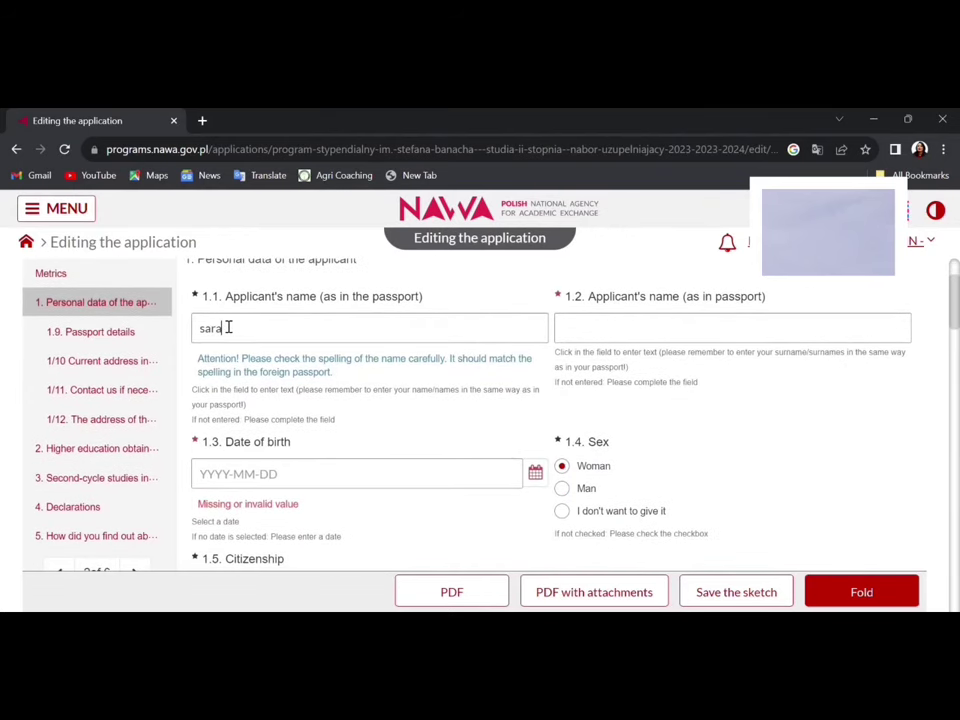
click(643, 342)
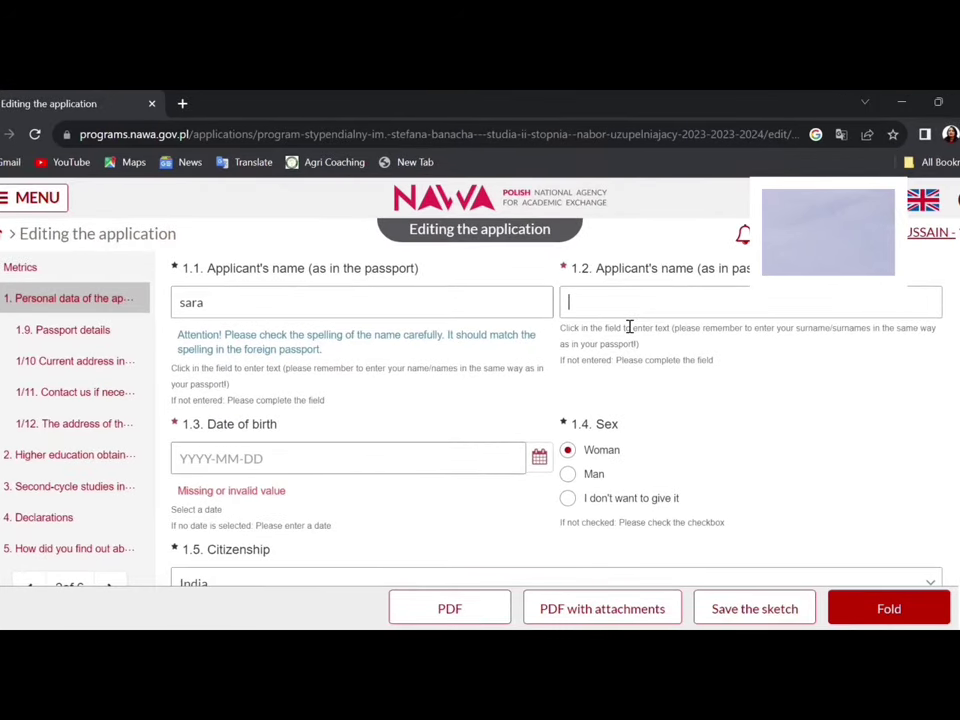
scroll(629, 326, down, 1)
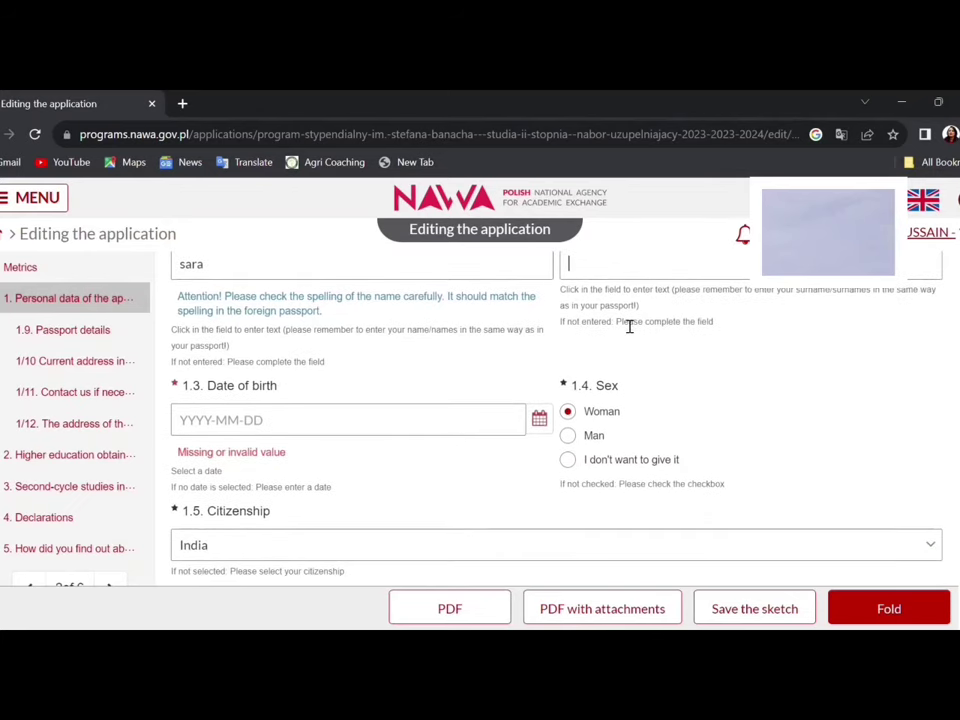
scroll(629, 326, up, 2)
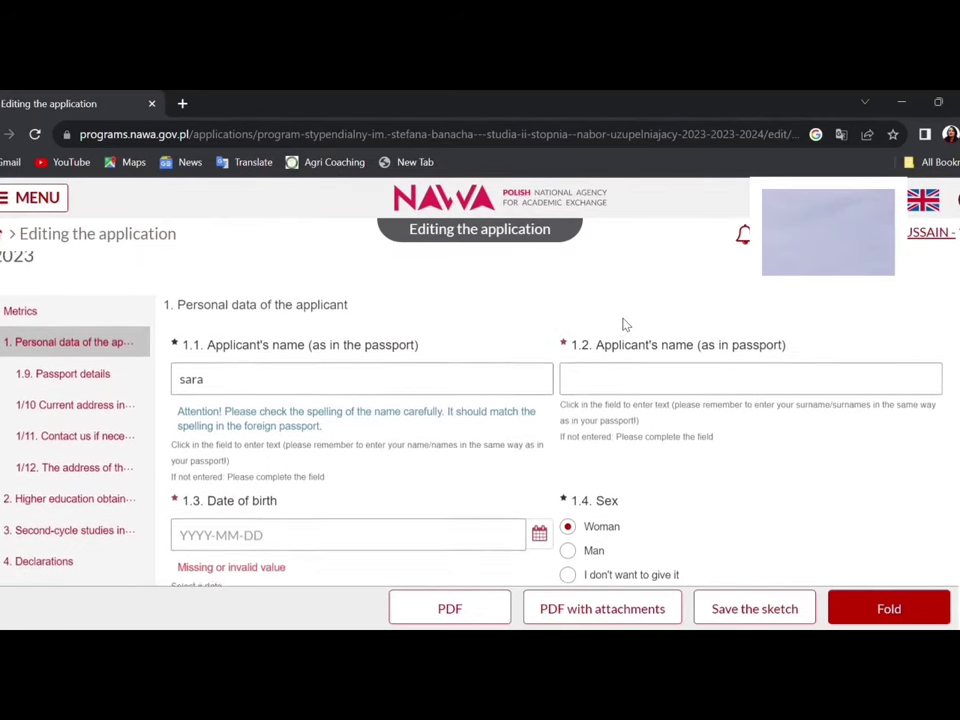
scroll(624, 323, down, 2)
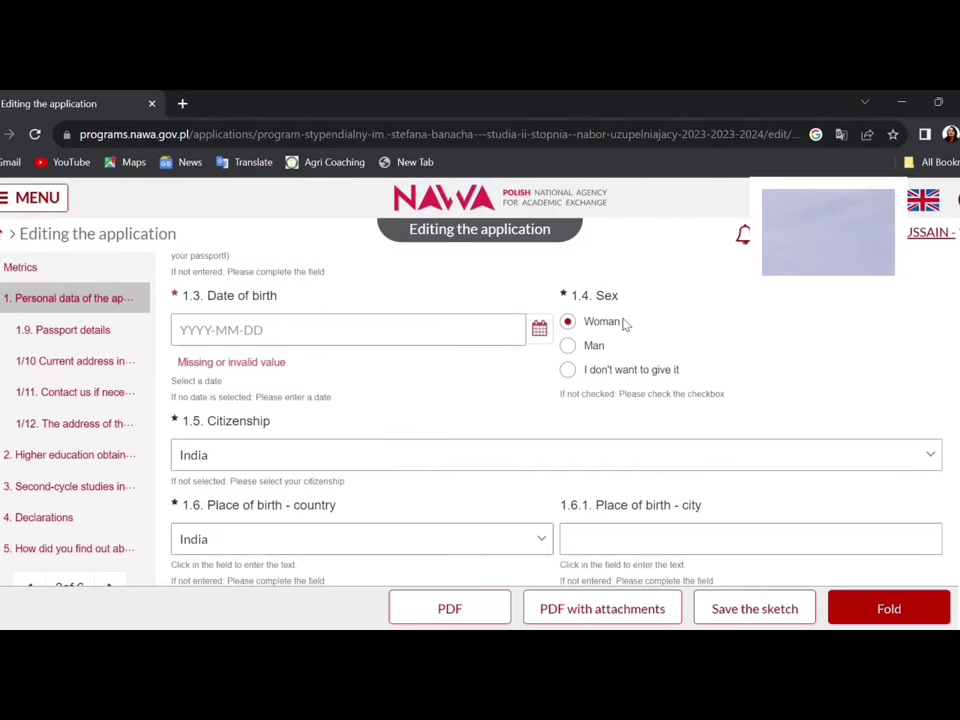
scroll(317, 471, down, 1)
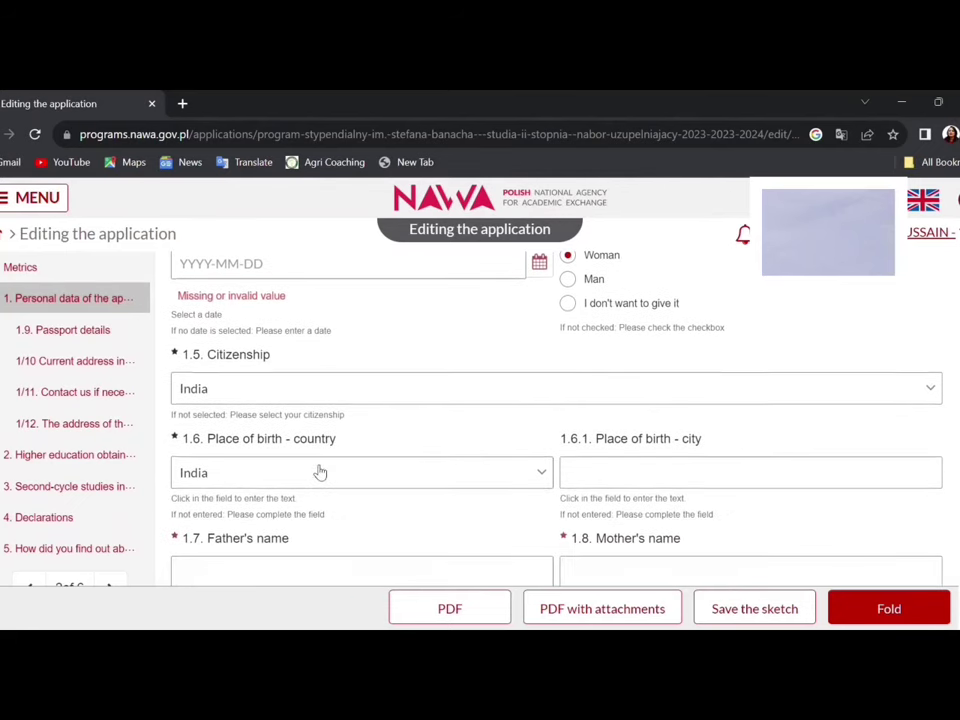
scroll(364, 510, down, 1)
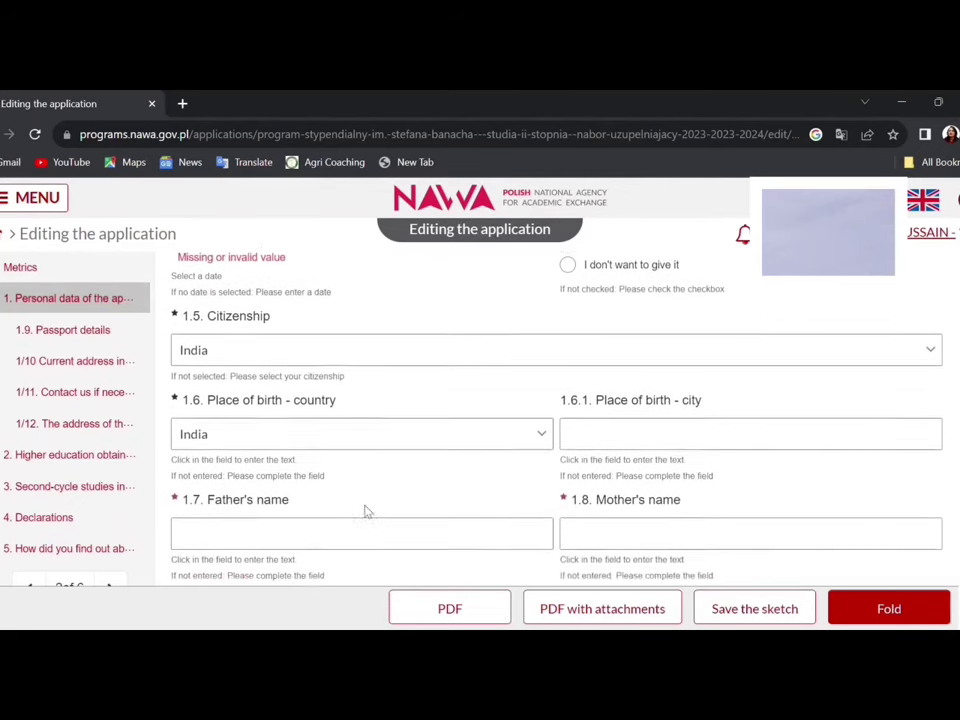
click(276, 470)
click(621, 456)
Step: Set the passport's country of issue to India, and open and dismiss the file selection for the passport scan
scroll(624, 445, down, 2)
scroll(630, 428, down, 2)
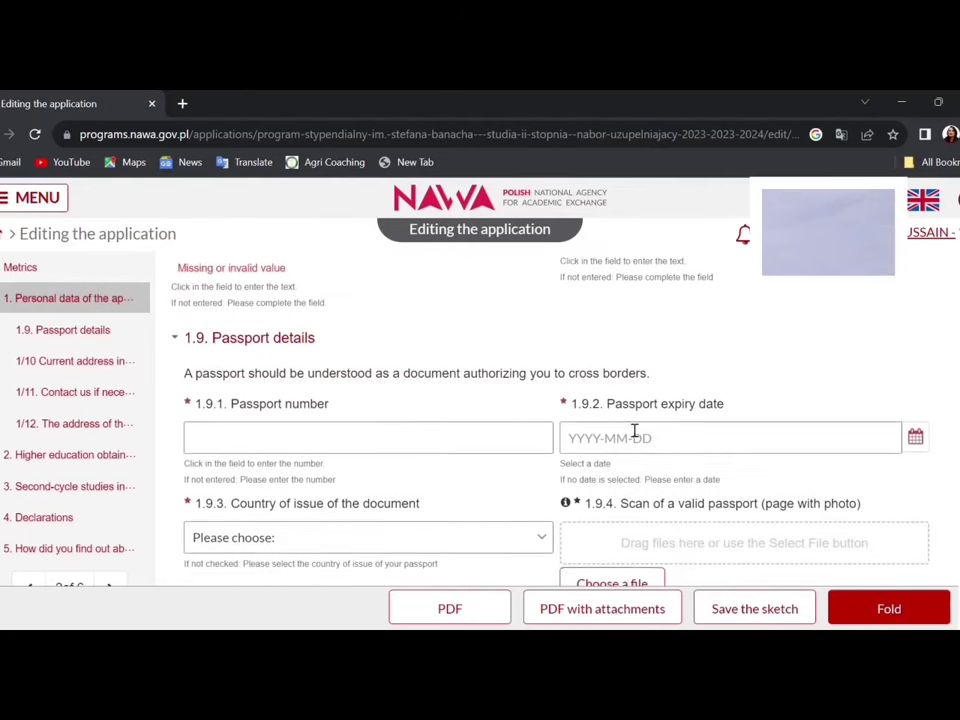
click(646, 358)
scroll(646, 360, down, 1)
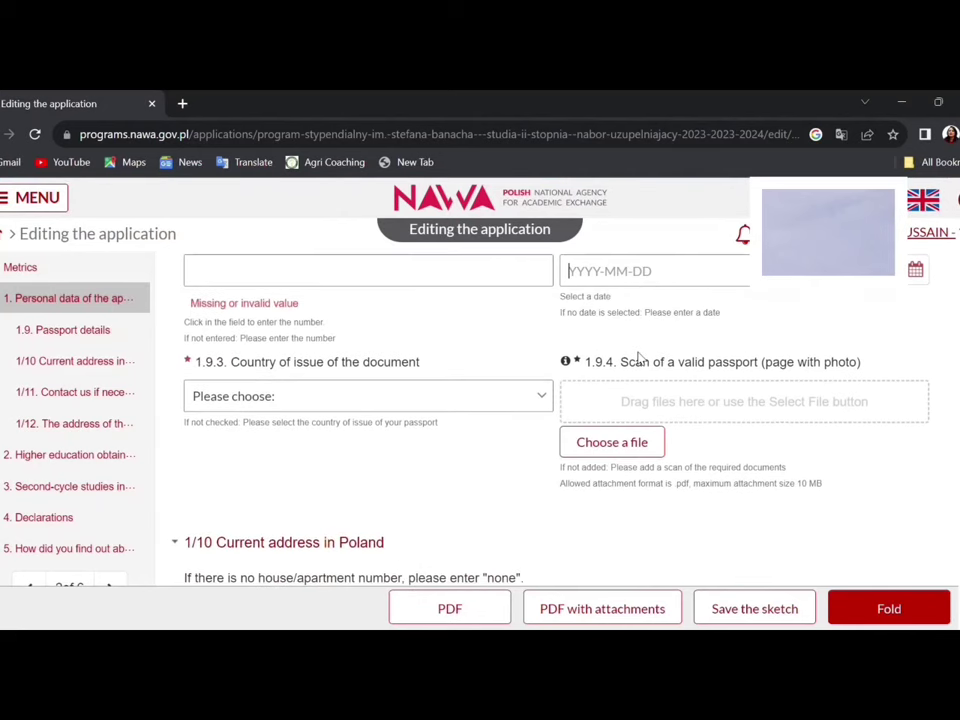
click(448, 397)
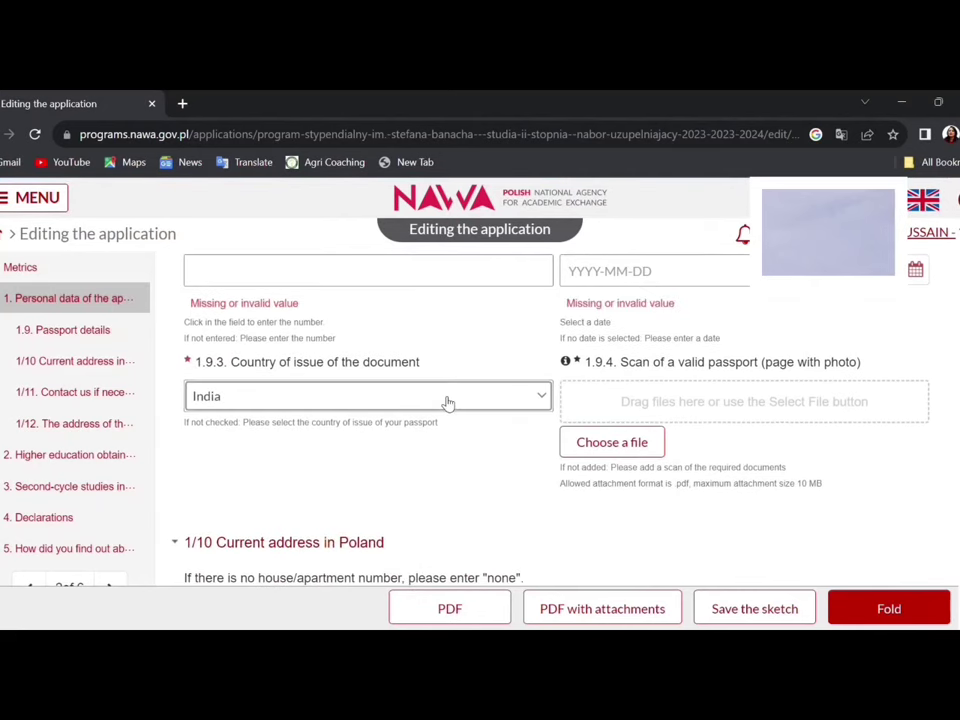
scroll(448, 400, down, 1)
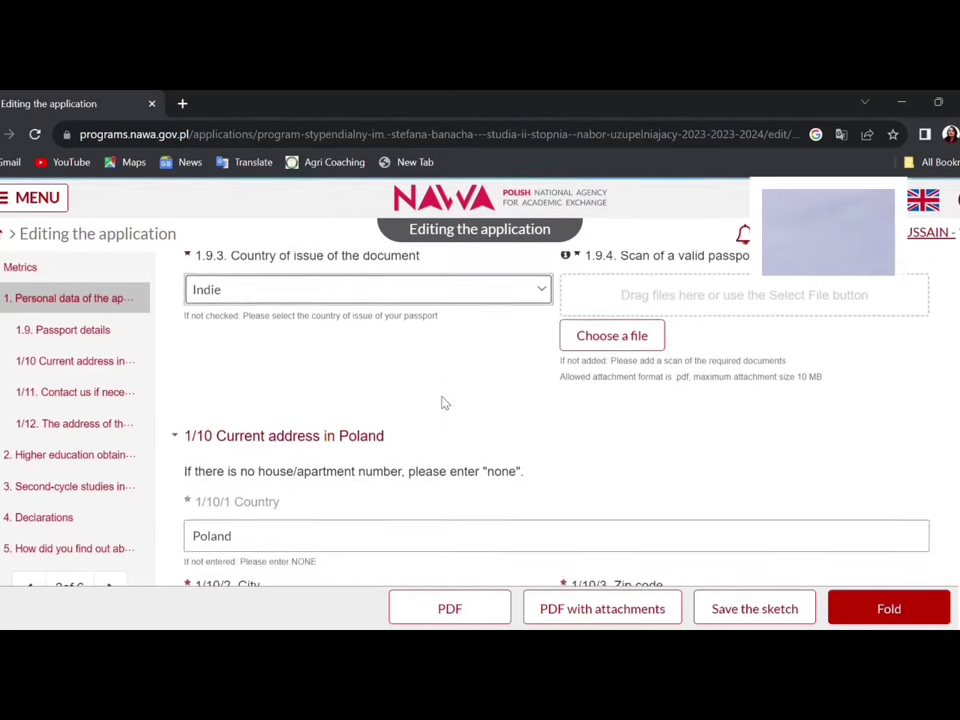
click(615, 345)
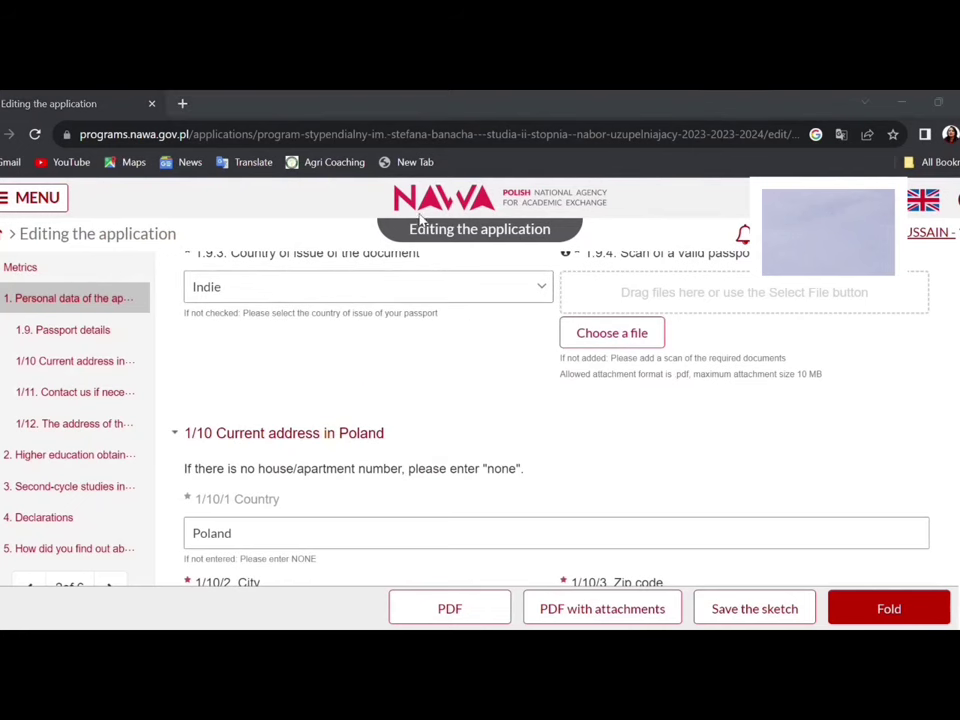
click(455, 104)
Step: Review the fields for the current address in Poland and for the contact details and address of the person to be notified
scroll(340, 511, down, 2)
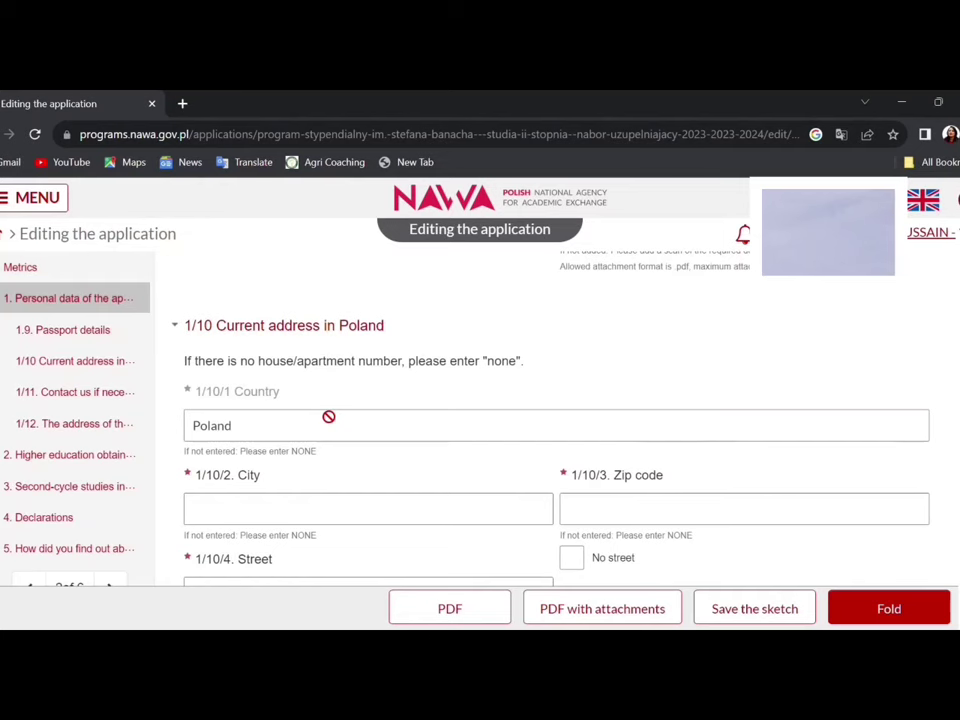
scroll(328, 416, down, 2)
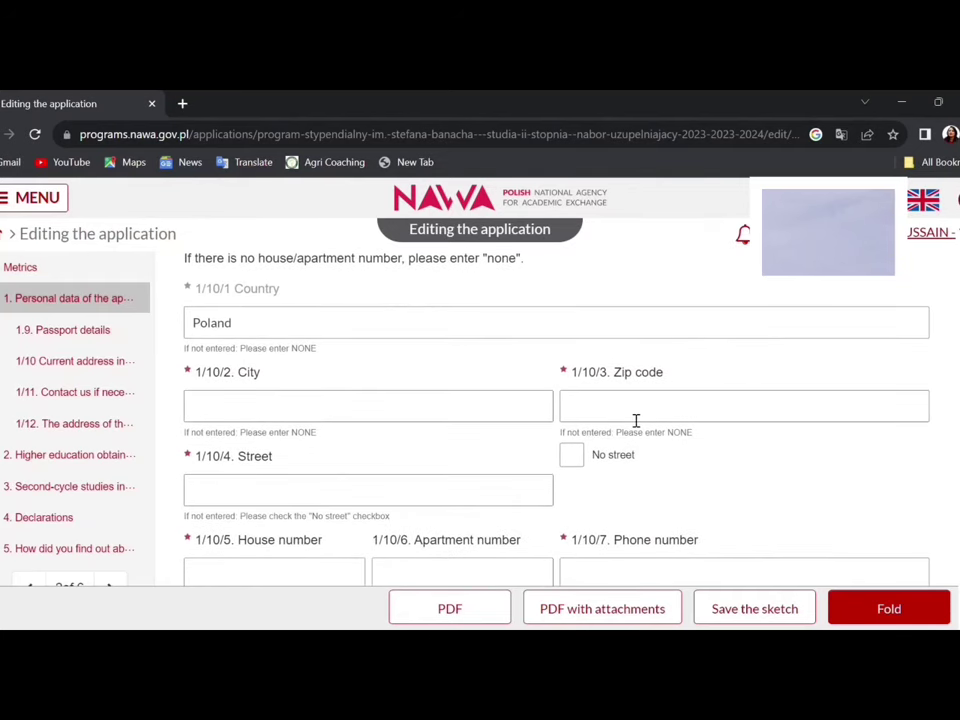
scroll(386, 504, down, 5)
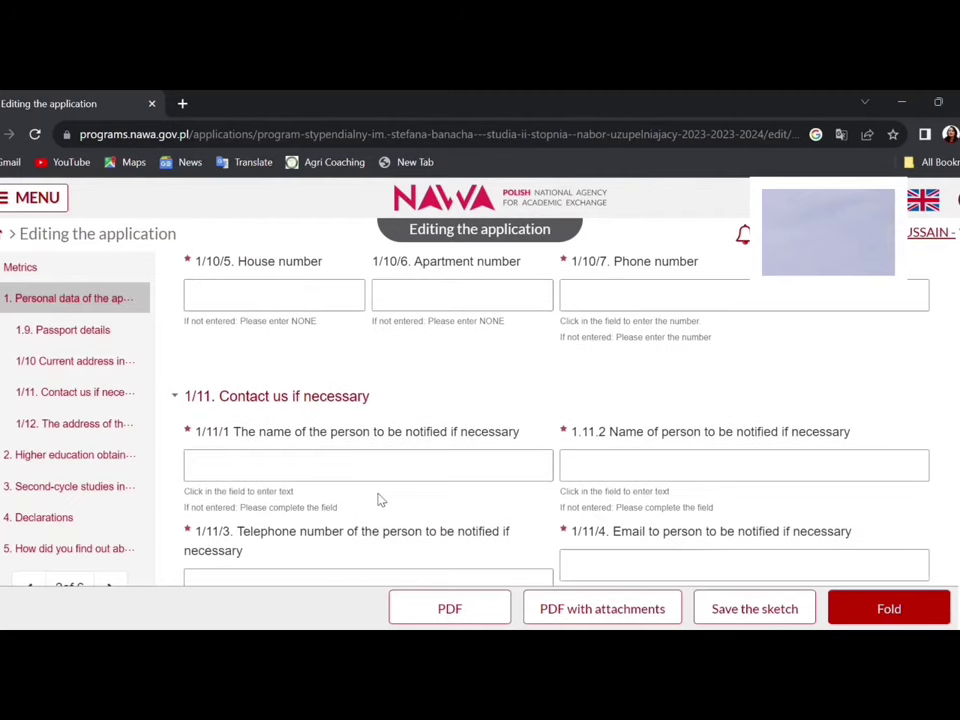
scroll(371, 501, down, 2)
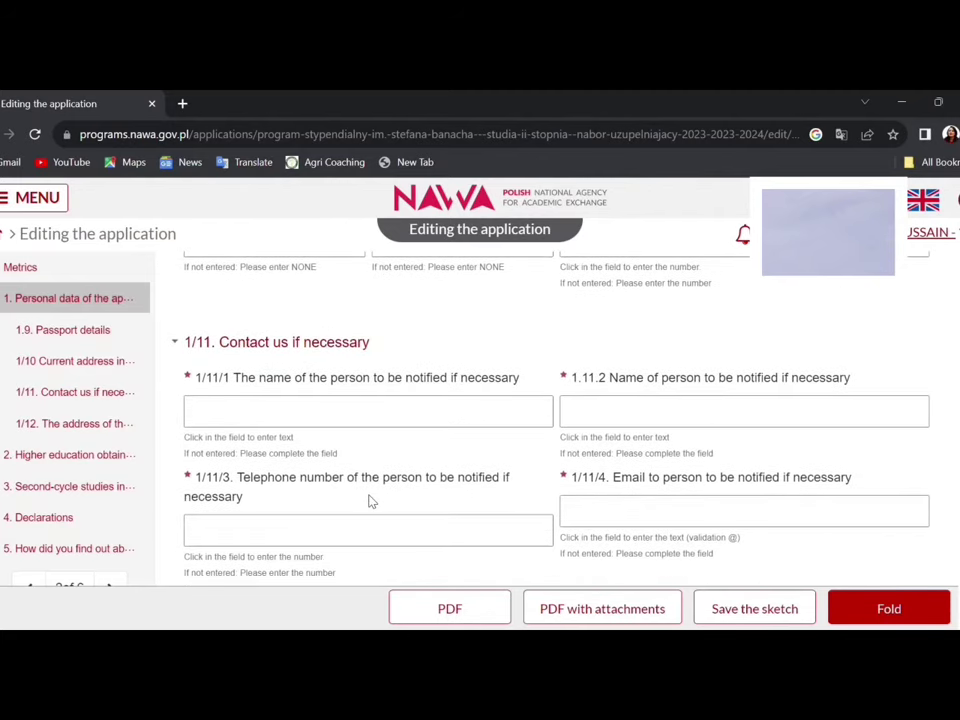
scroll(377, 503, down, 1)
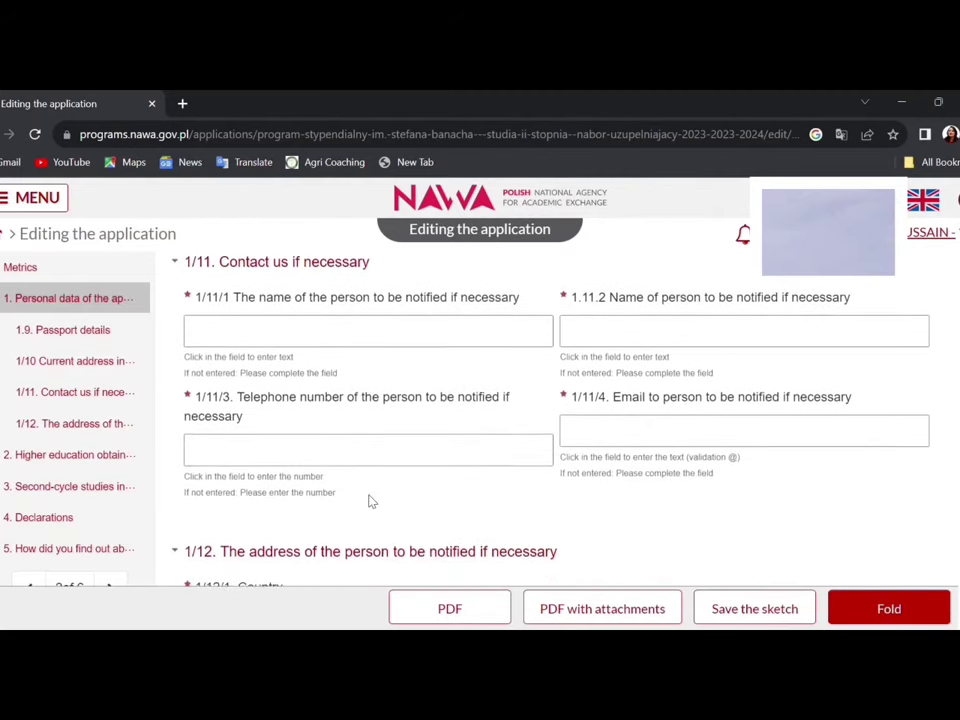
scroll(300, 515, down, 4)
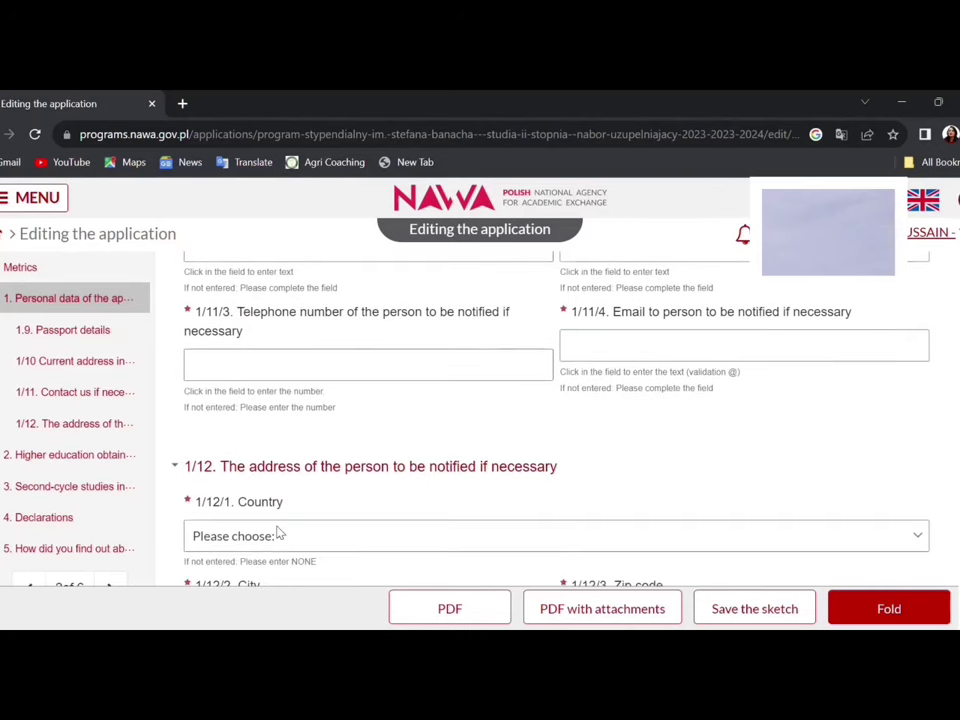
scroll(279, 533, down, 3)
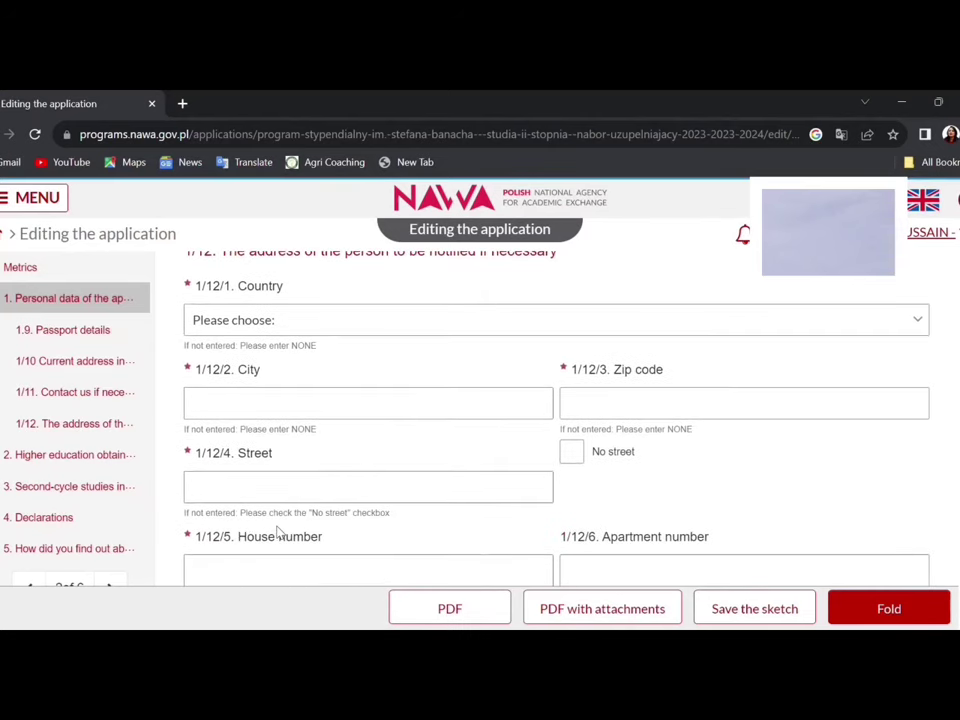
scroll(308, 488, up, 1)
scroll(308, 488, down, 2)
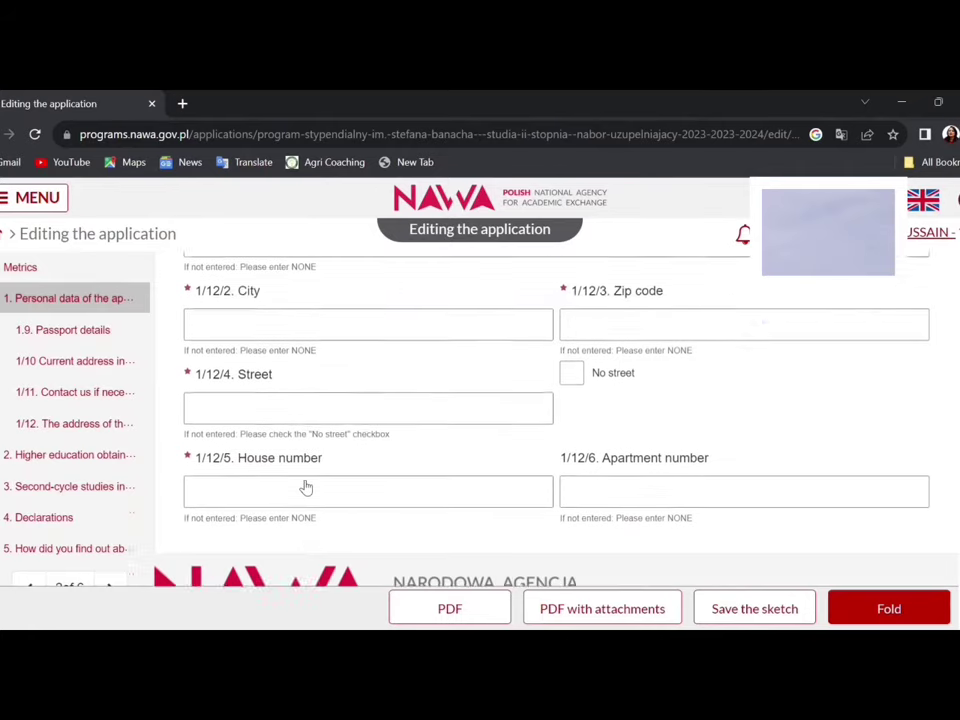
scroll(615, 541, up, 5)
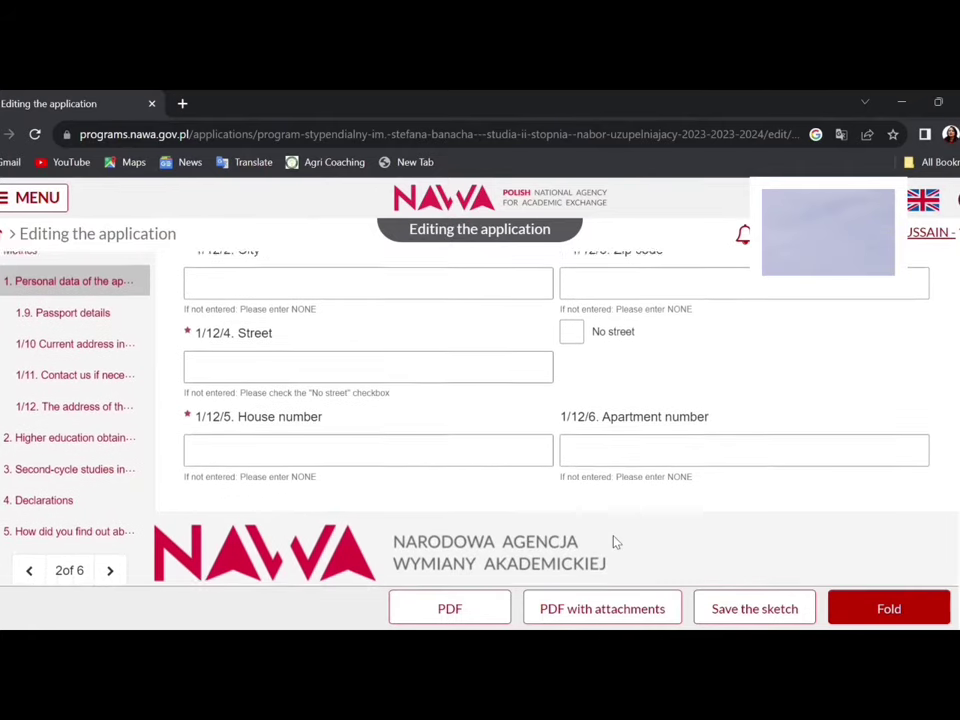
scroll(615, 541, up, 3)
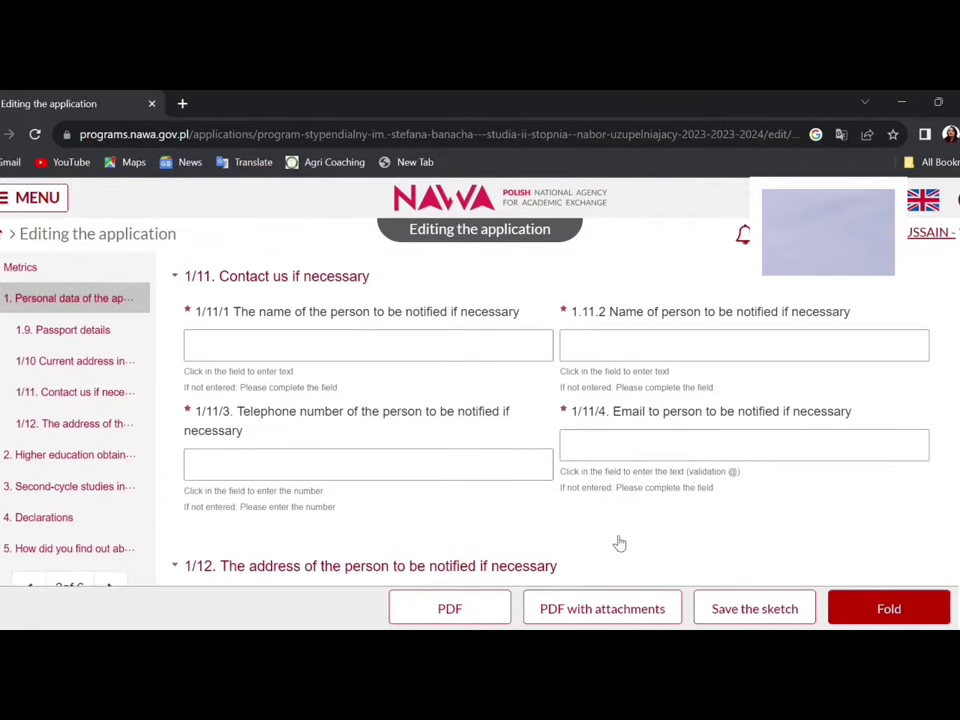
Step: Save the application draft and open section 2 on higher education obtained
click(752, 612)
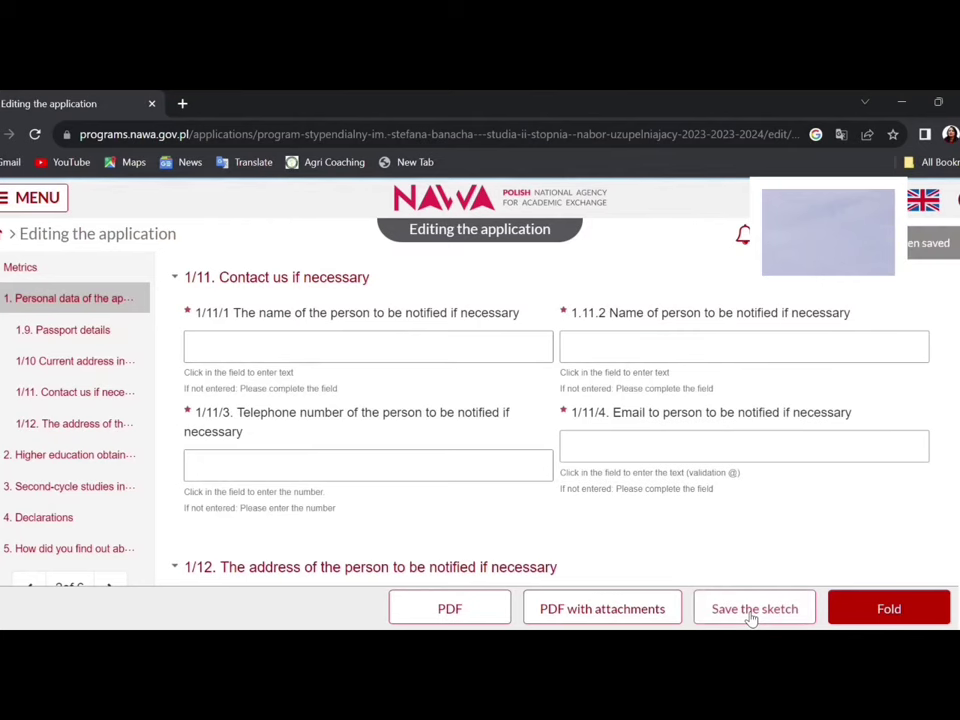
scroll(147, 413, down, 1)
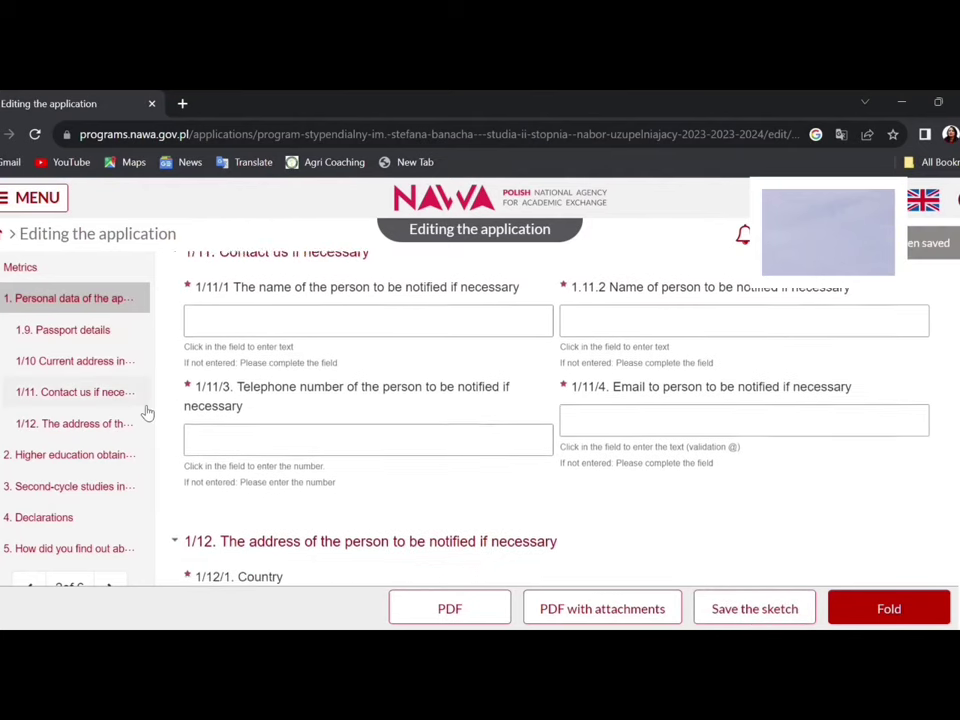
click(104, 453)
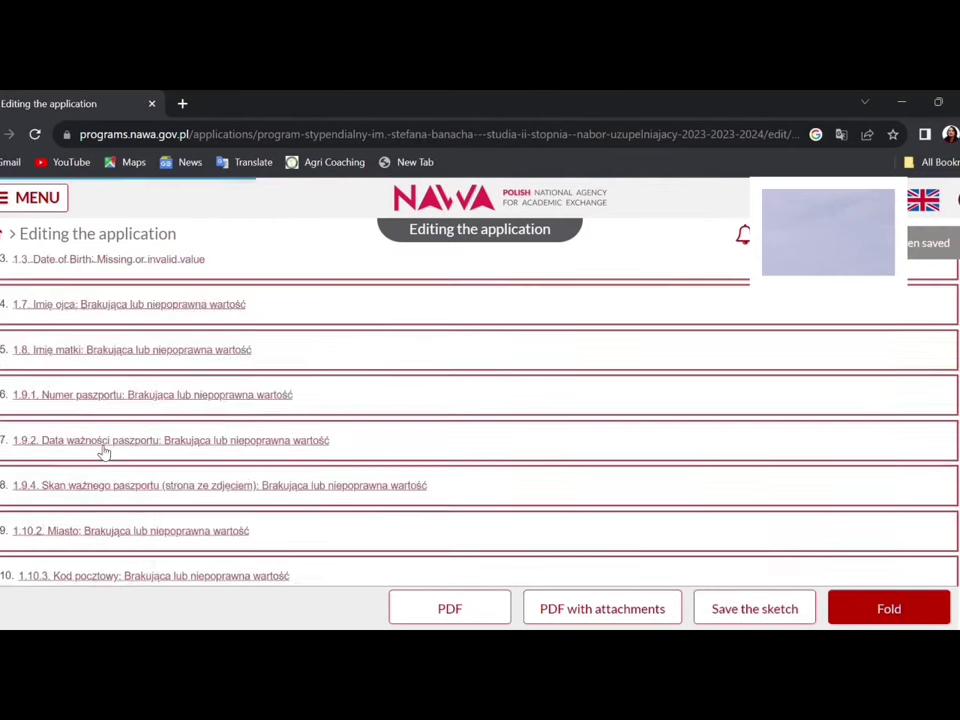
Step: Set the country where the undergraduate studies were completed to India in the first-cycle studies section
scroll(323, 427, up, 2)
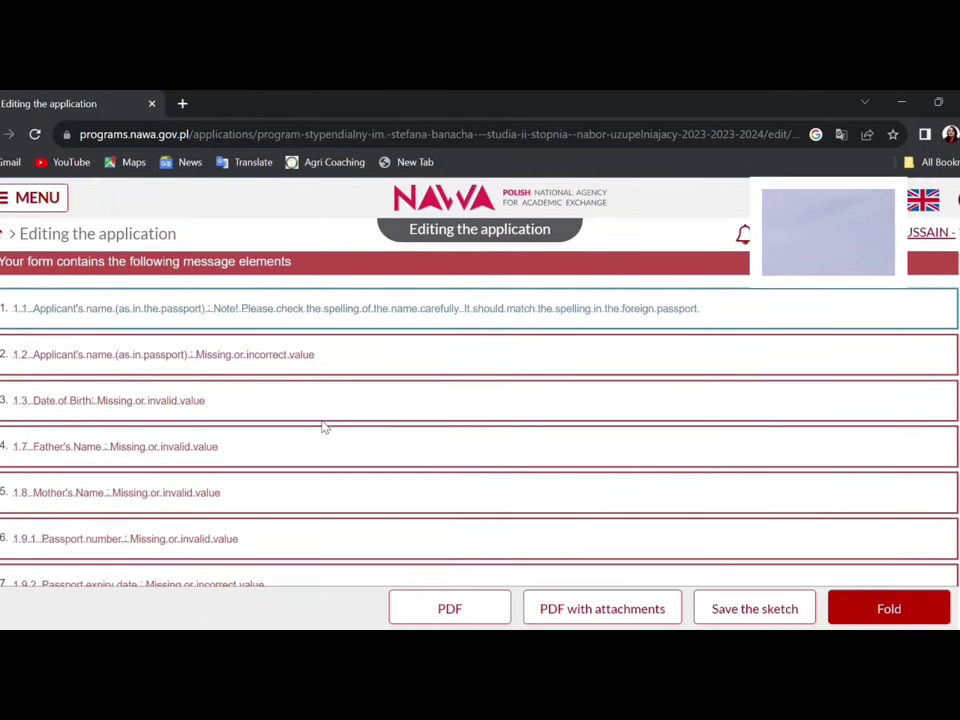
scroll(323, 427, up, 5)
scroll(323, 427, up, 10)
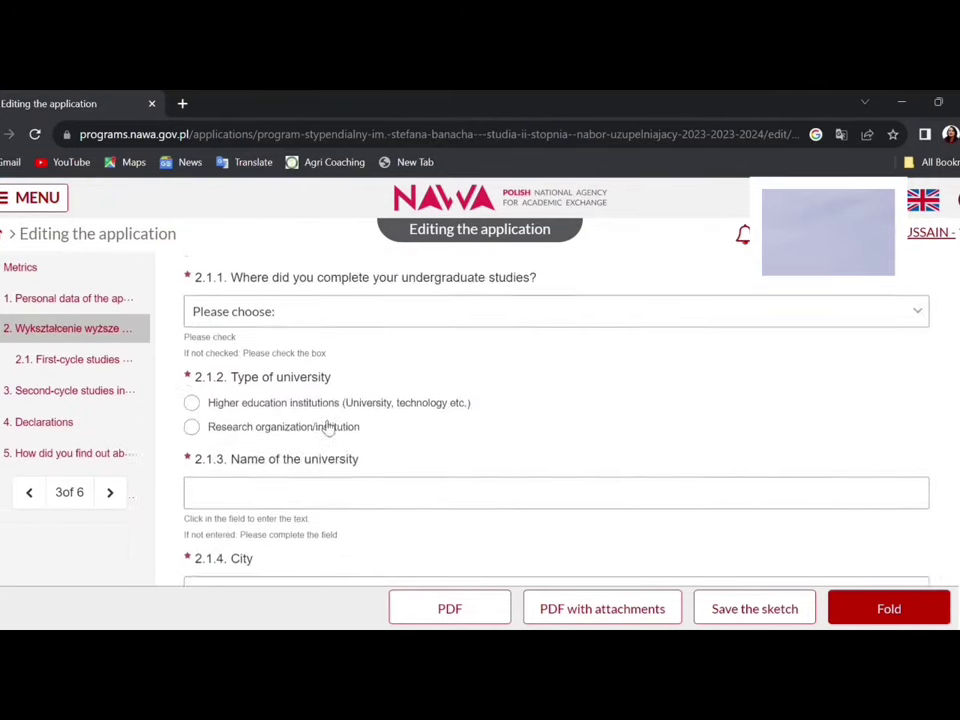
scroll(326, 427, down, 1)
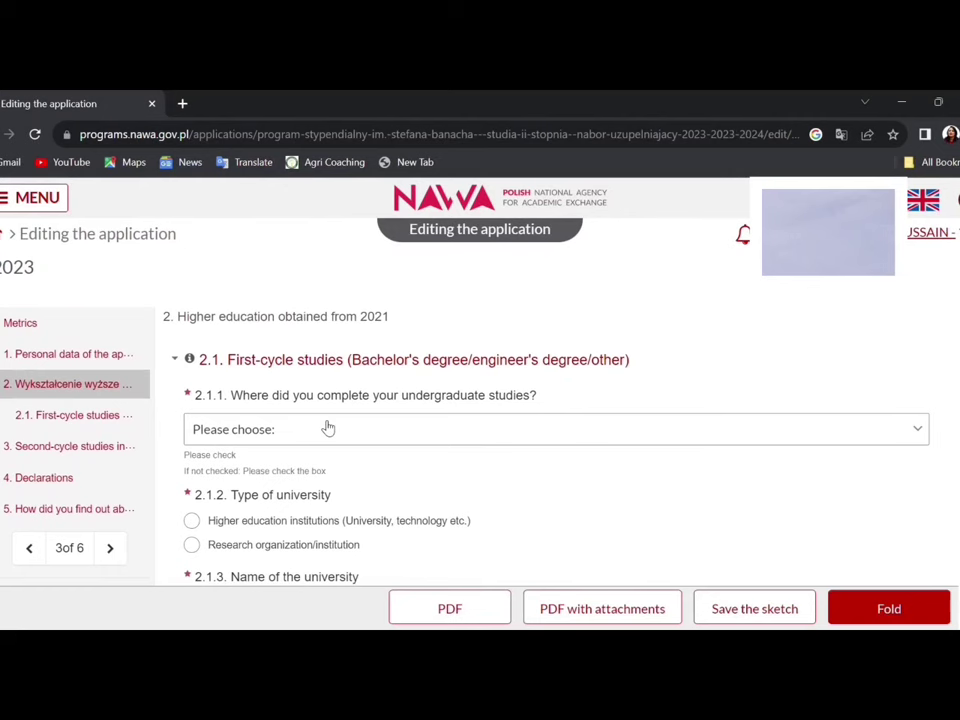
click(325, 432)
text(India)
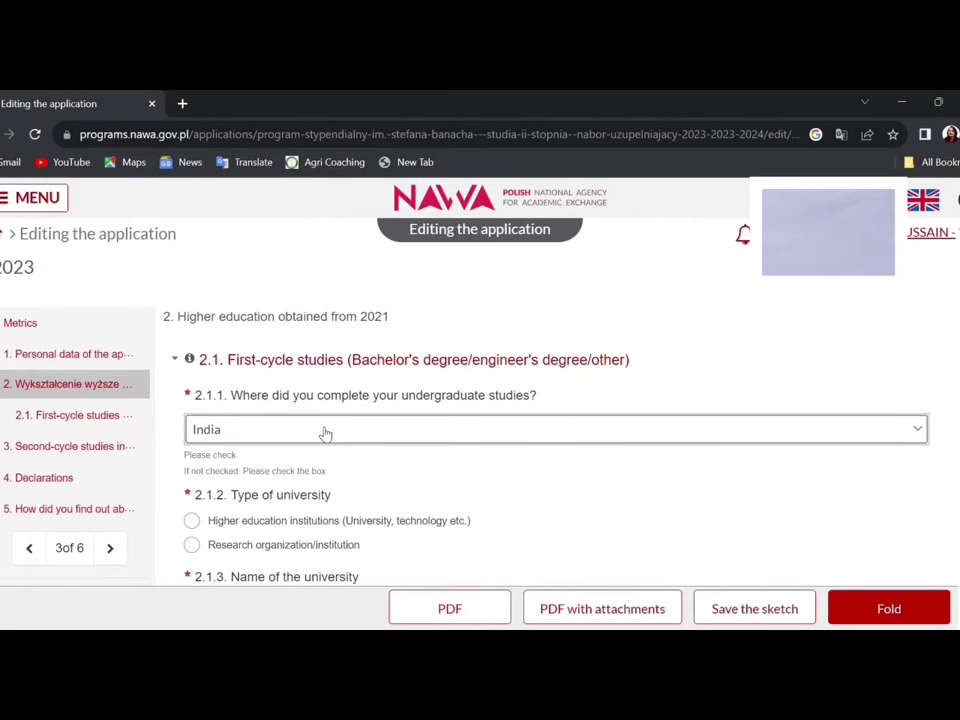
Step: Set the type of university to Higher education institutions and go through the university name, city and field of study entries
scroll(325, 432, down, 1)
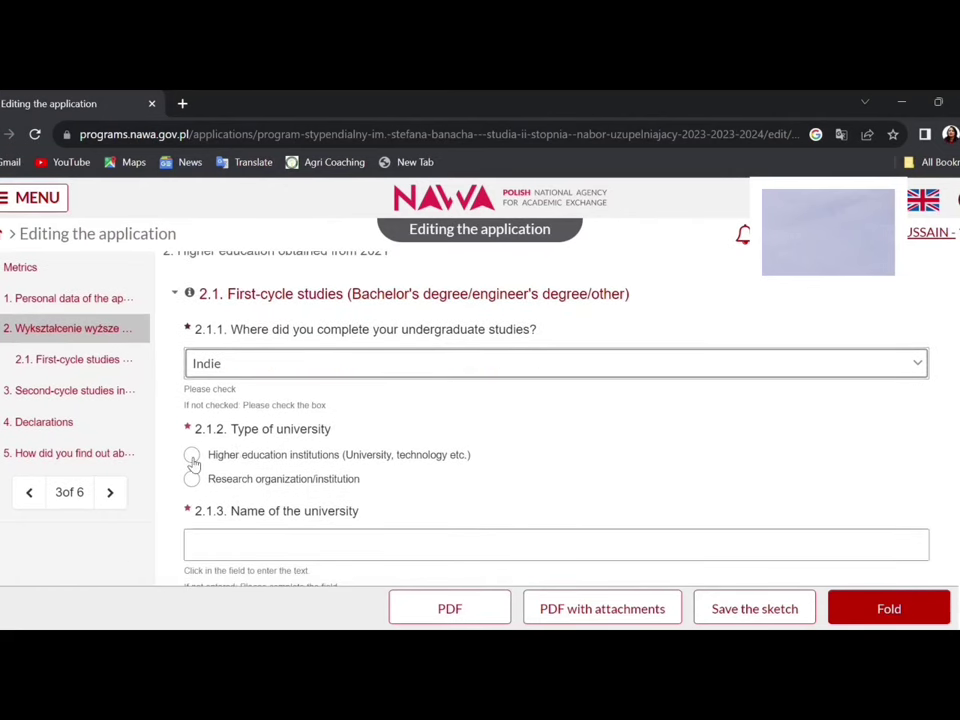
click(192, 456)
scroll(189, 461, down, 2)
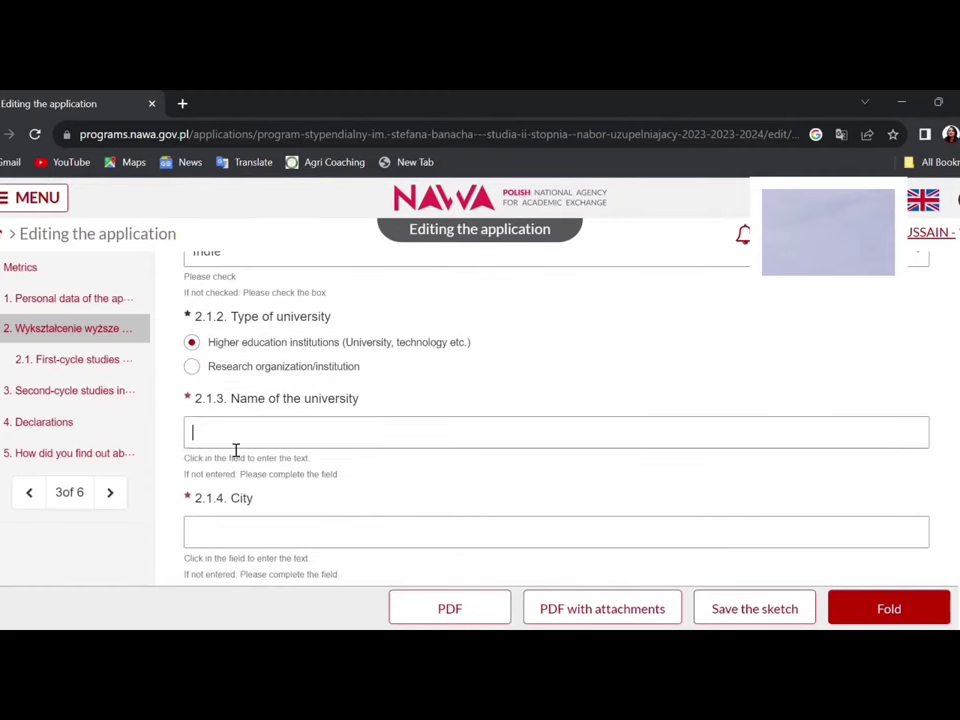
scroll(236, 450, down, 1)
click(236, 450)
scroll(236, 450, down, 2)
click(236, 450)
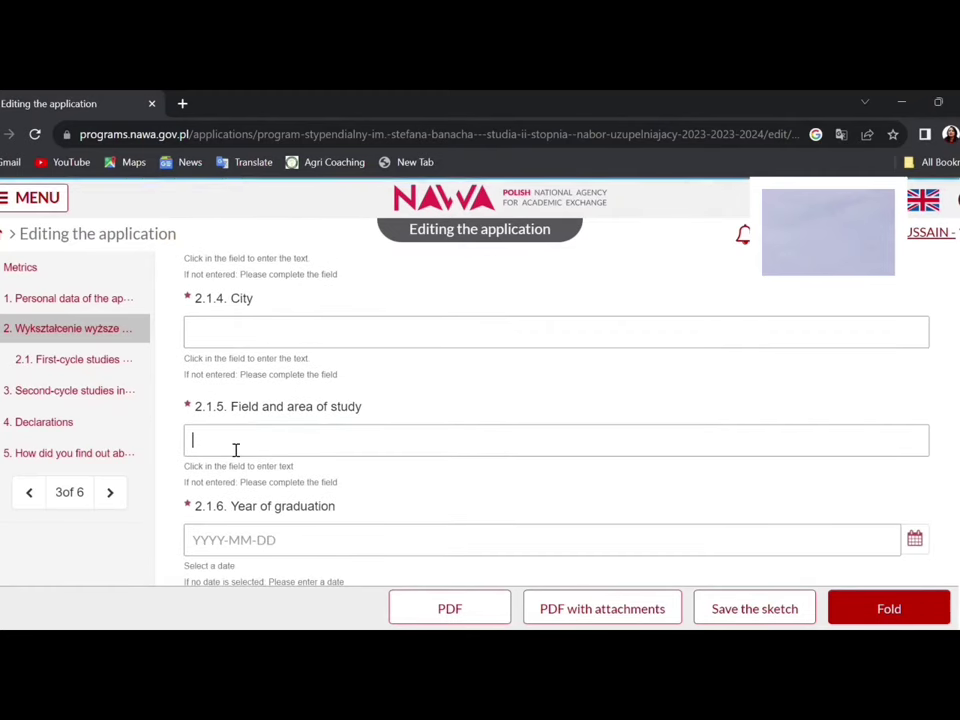
Step: Choose Bachelor/Engineer or equivalent as the professional title or academic degree for the first-cycle studies
scroll(236, 450, down, 1)
scroll(236, 450, down, 1)
scroll(236, 450, down, 1)
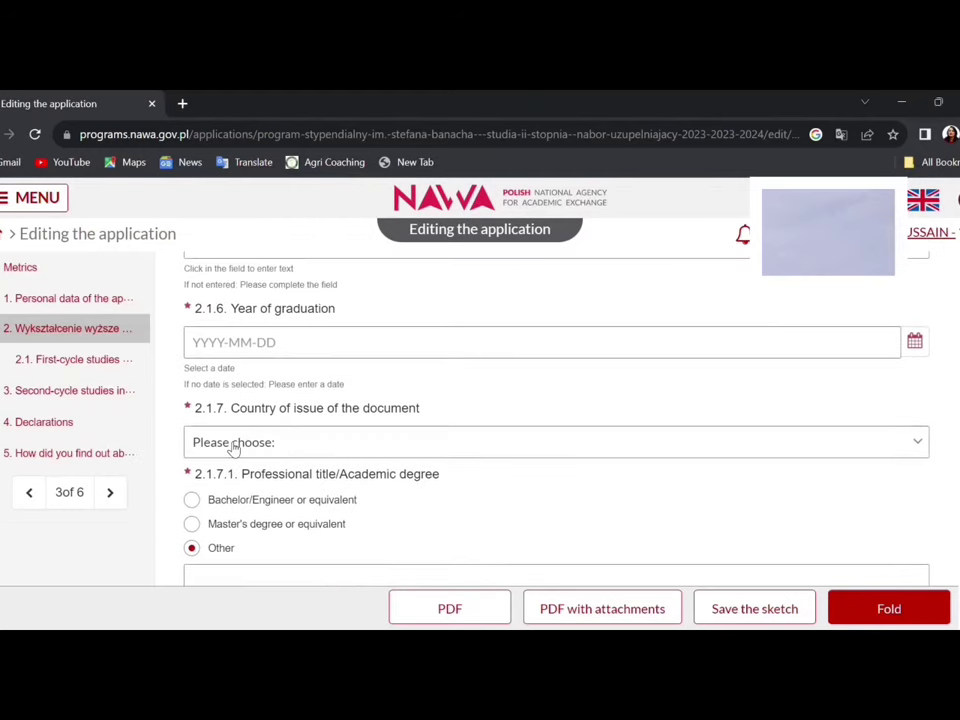
scroll(233, 448, down, 1)
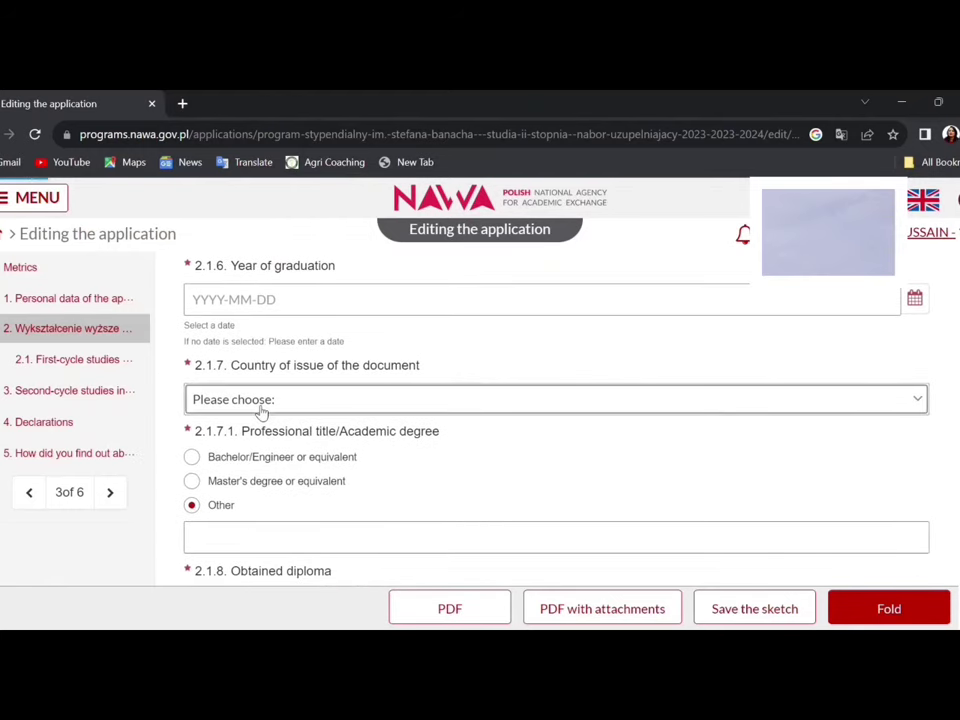
scroll(261, 412, down, 2)
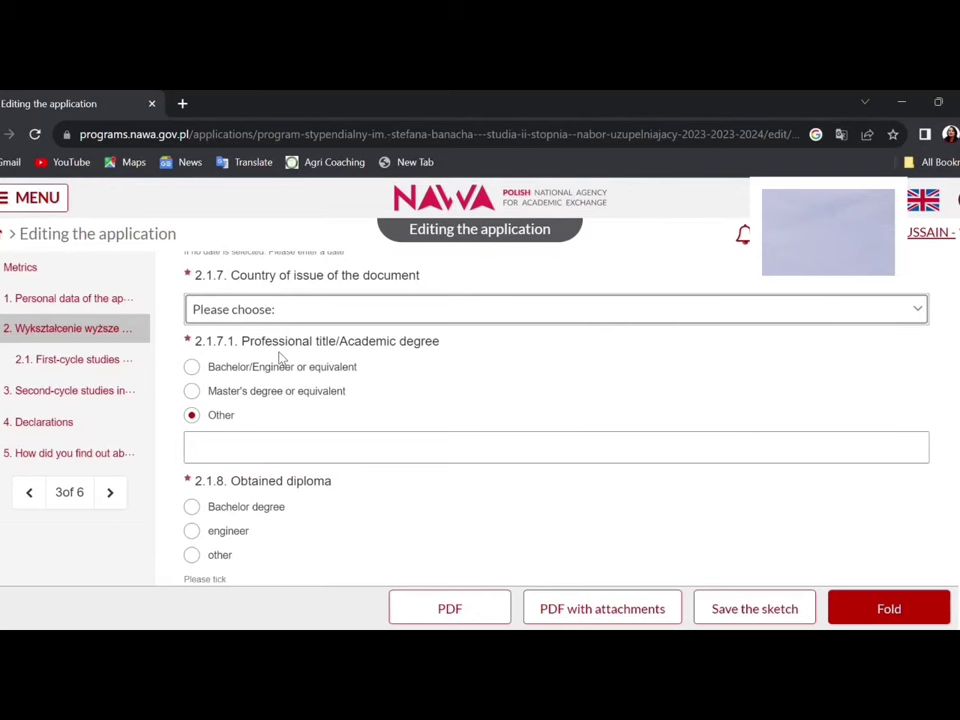
click(191, 388)
click(192, 393)
scroll(196, 403, down, 3)
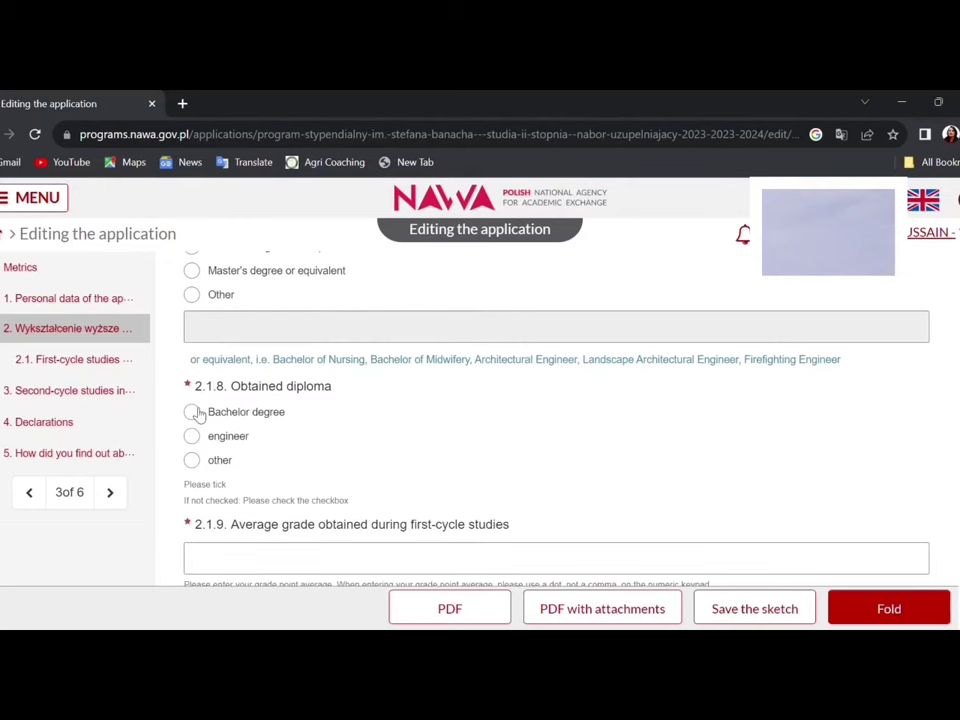
Step: Review the average grade and grading scale fields and the form's list of missing or invalid entries
scroll(287, 505, down, 2)
scroll(292, 481, down, 3)
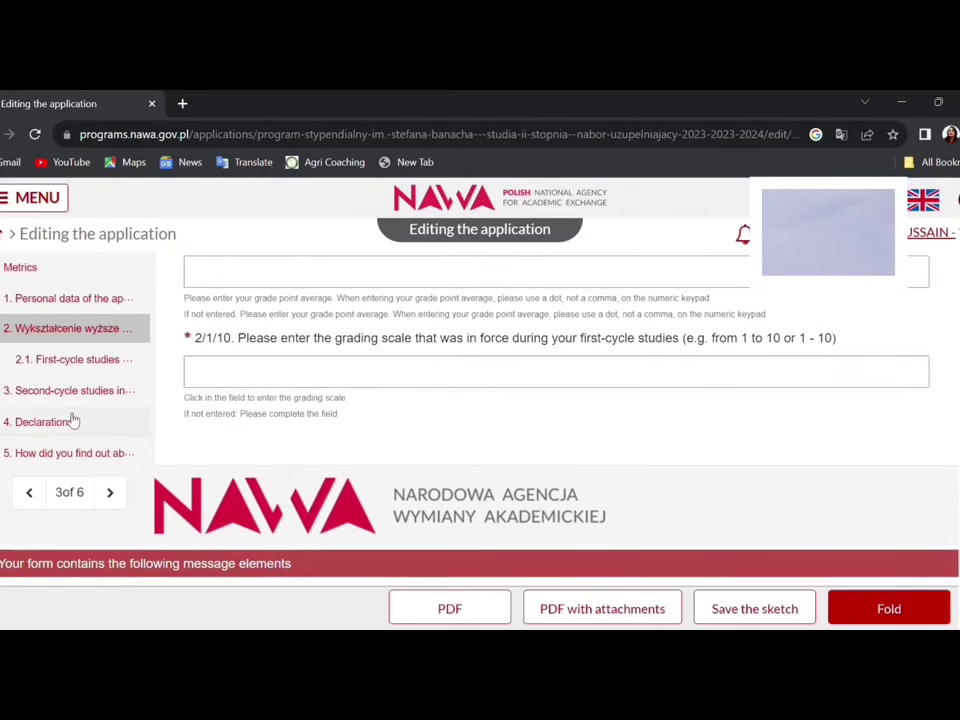
scroll(50, 401, down, 10)
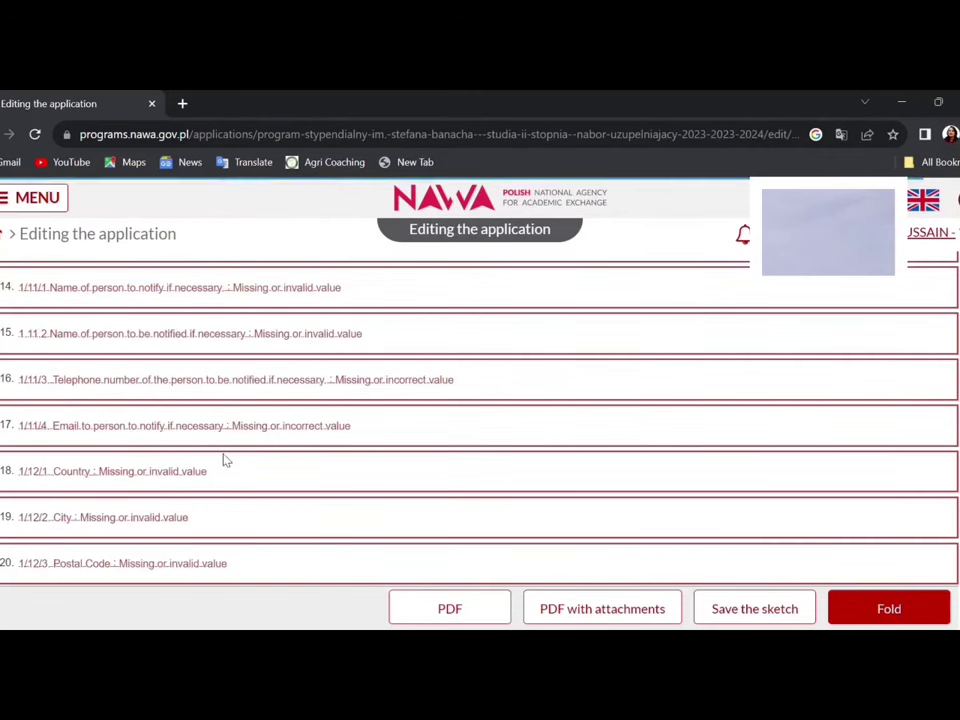
scroll(226, 460, up, 10)
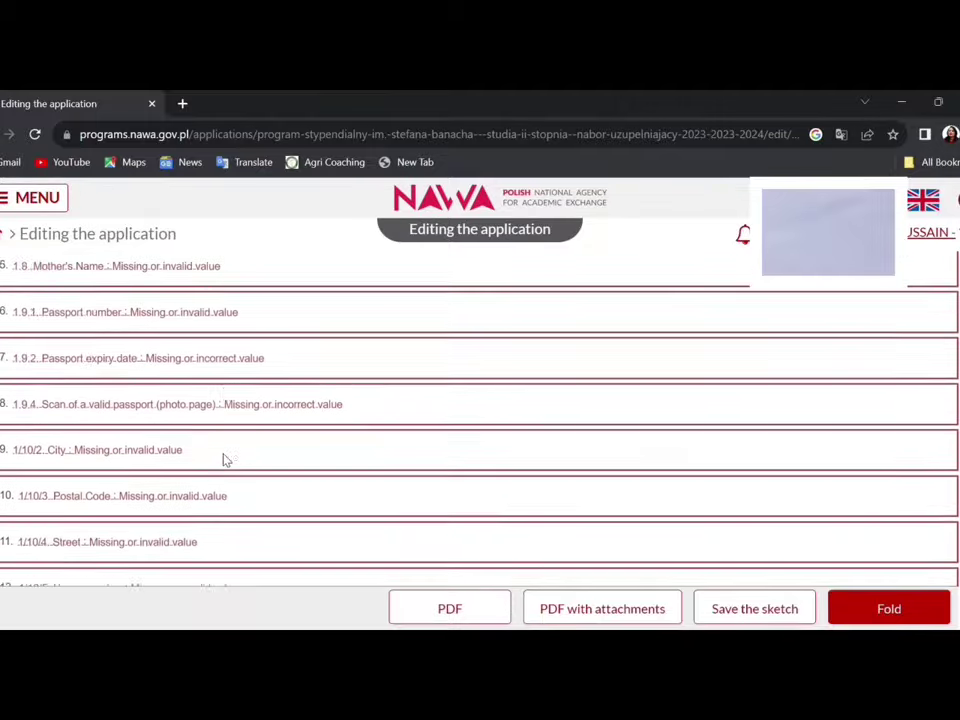
Step: Review section 3's field of study, university and recommendation letter fields, and open the linked announcement containing the recommendation template
scroll(229, 458, down, 1)
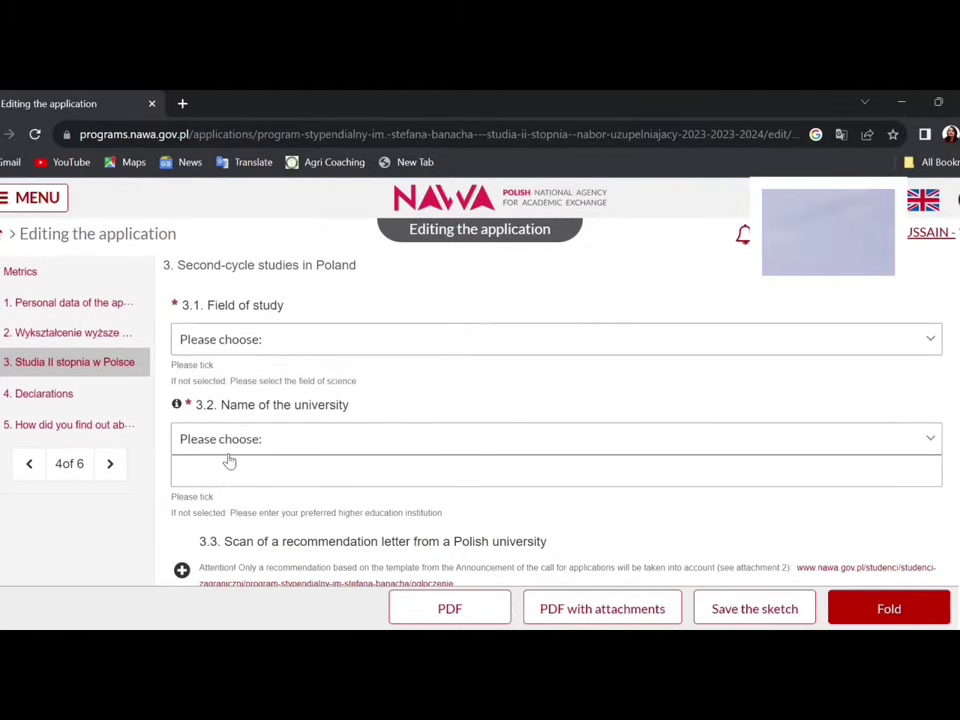
scroll(278, 439, down, 2)
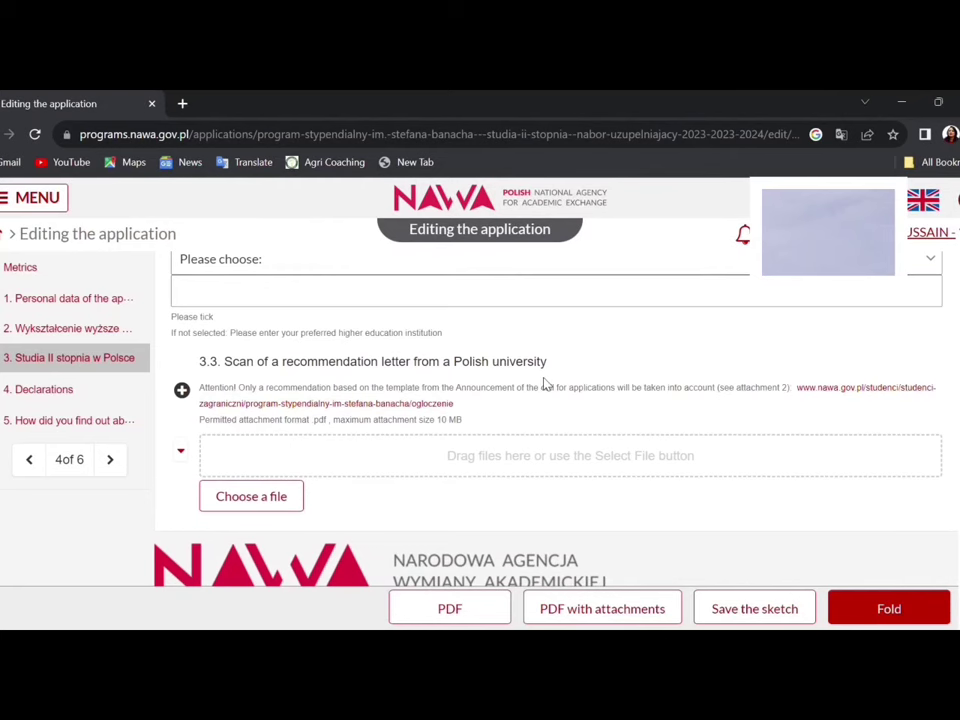
scroll(310, 425, up, 1)
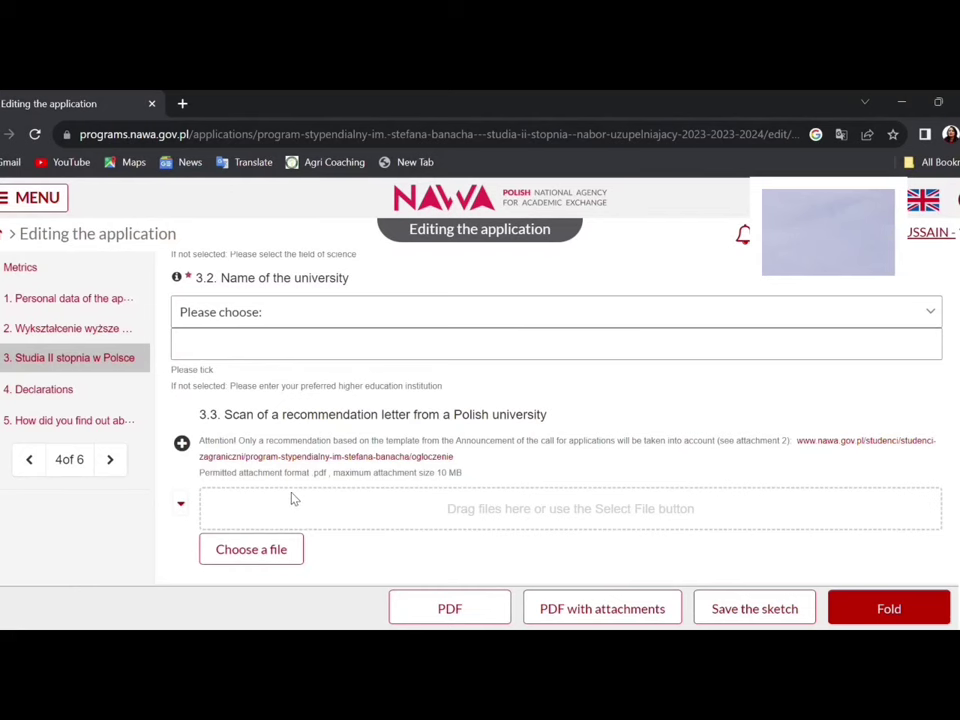
scroll(396, 391, up, 5)
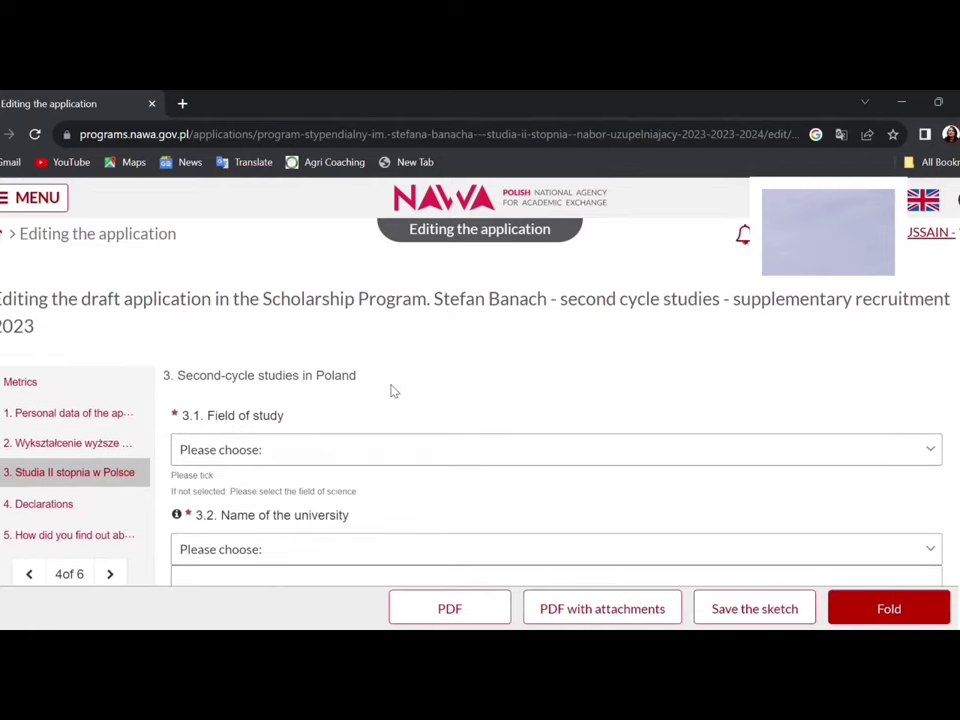
scroll(395, 391, down, 3)
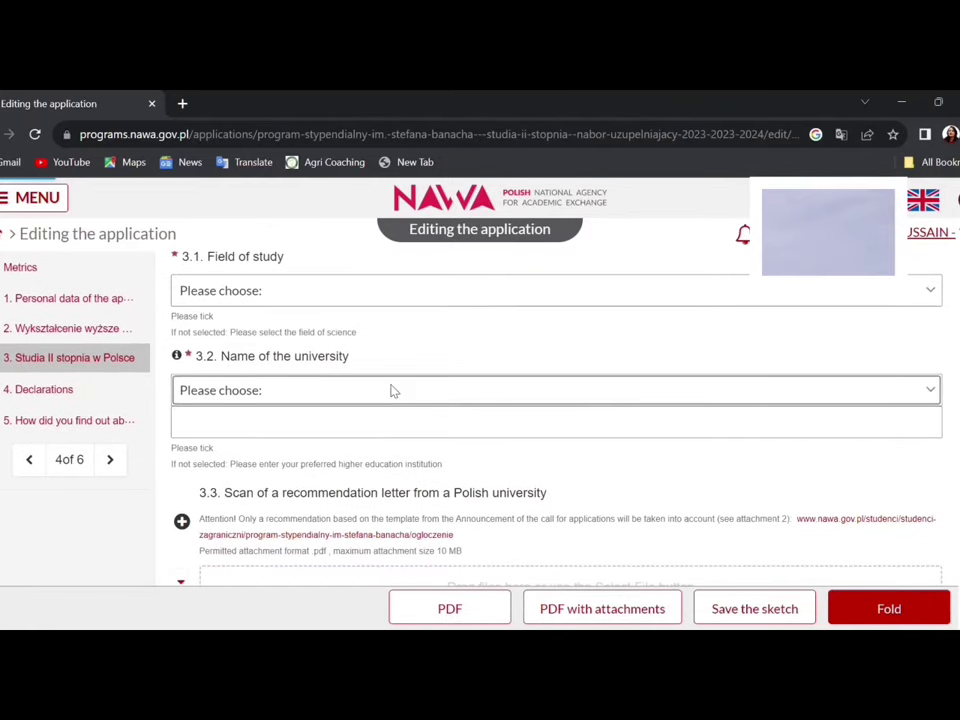
scroll(397, 391, down, 3)
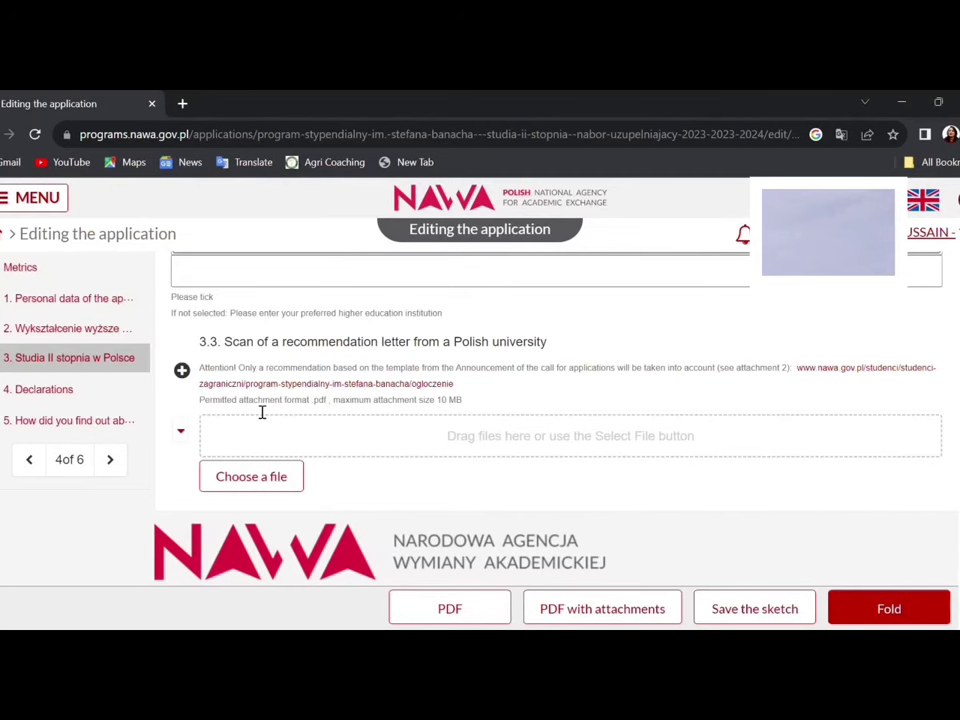
scroll(305, 377, down, 1)
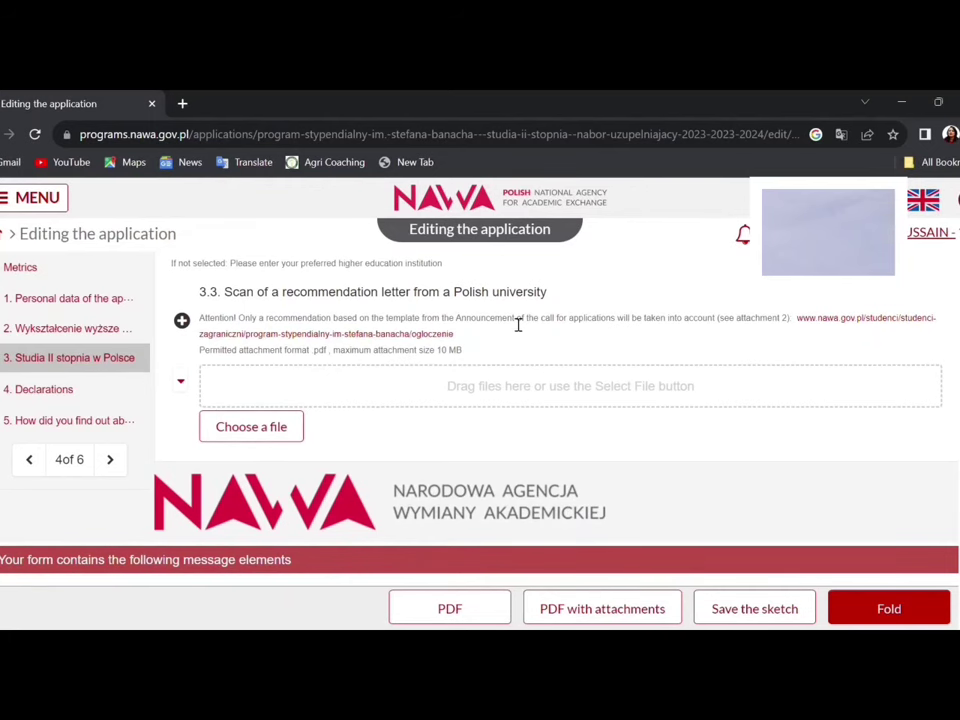
click(838, 319)
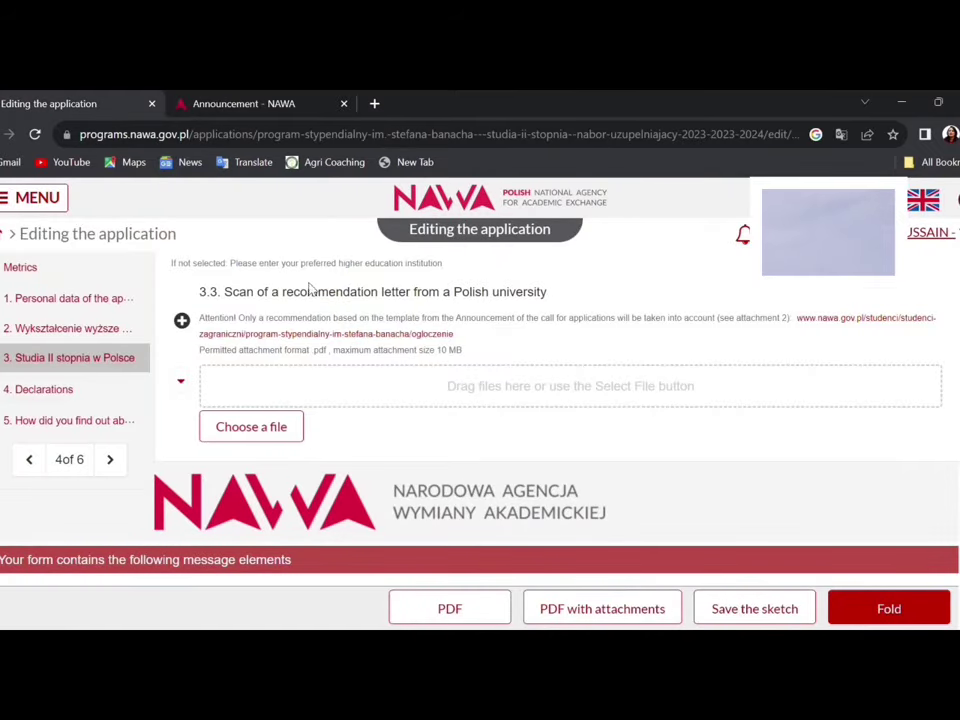
Step: Open section 4 on declarations and read through the statements requiring acceptance, up to 4.6
click(111, 389)
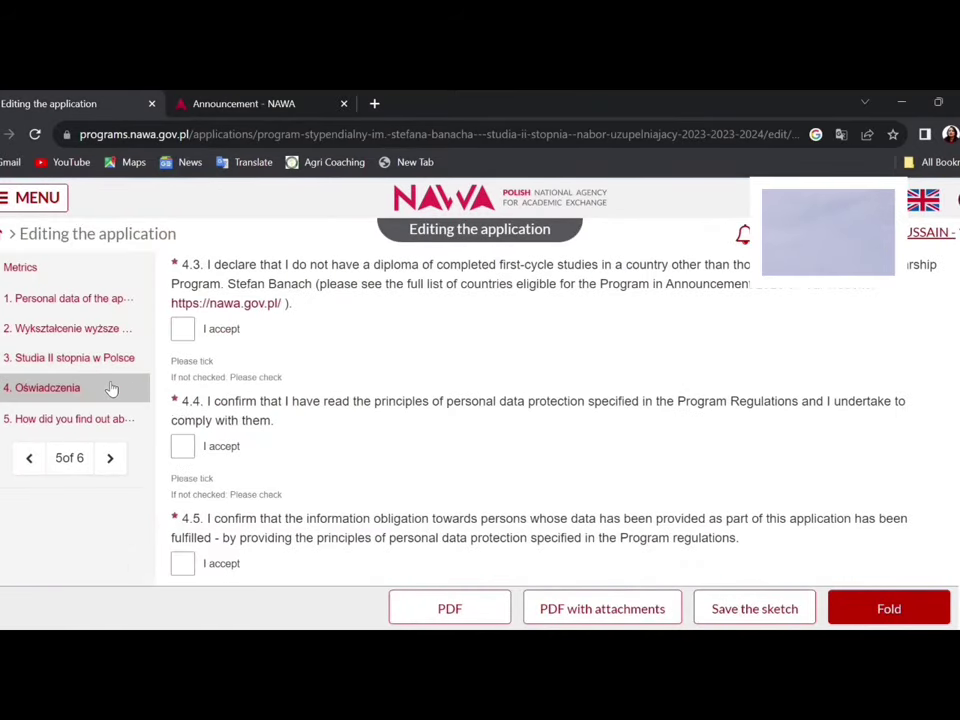
scroll(242, 490, down, 2)
scroll(250, 492, down, 1)
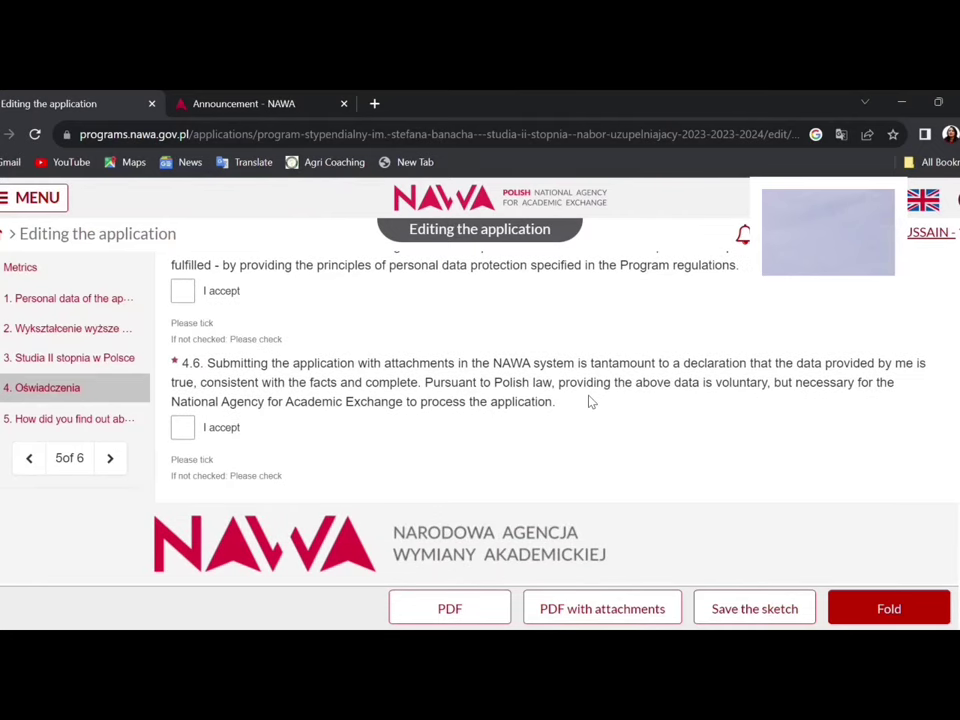